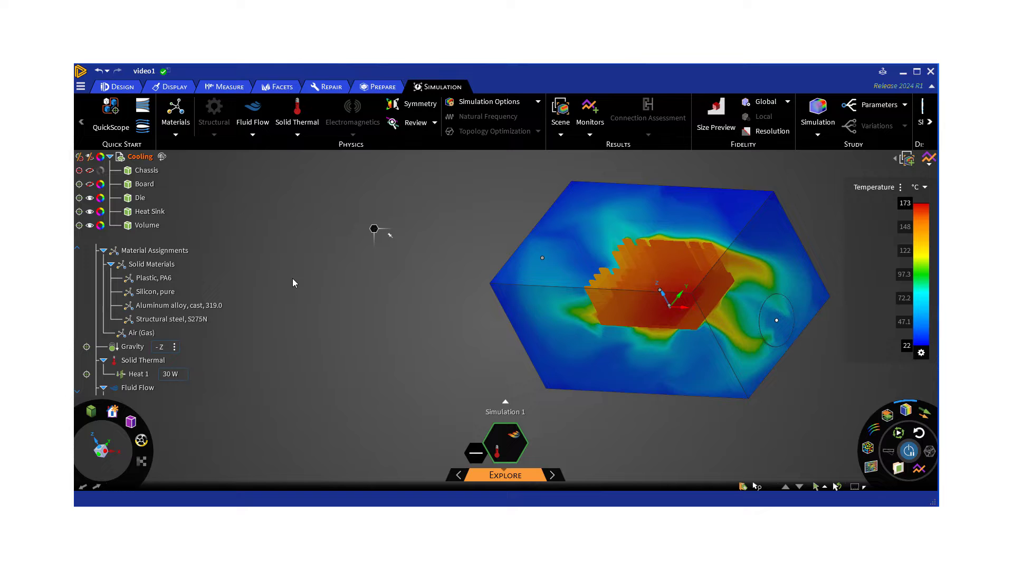
# Orbit and pan the model to a three-quarter view of the enclosure.
pyautogui.moveTo(530, 325); pyautogui.dragTo(612, 302, button='middle')
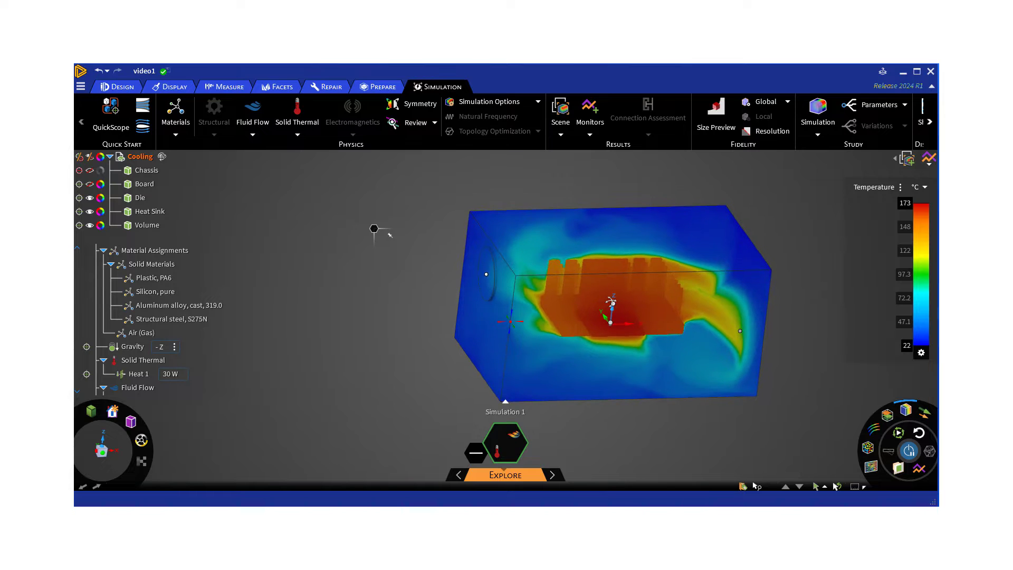
pyautogui.click(510, 328)
pyautogui.moveTo(510, 327); pyautogui.dragTo(473, 303, button='middle')
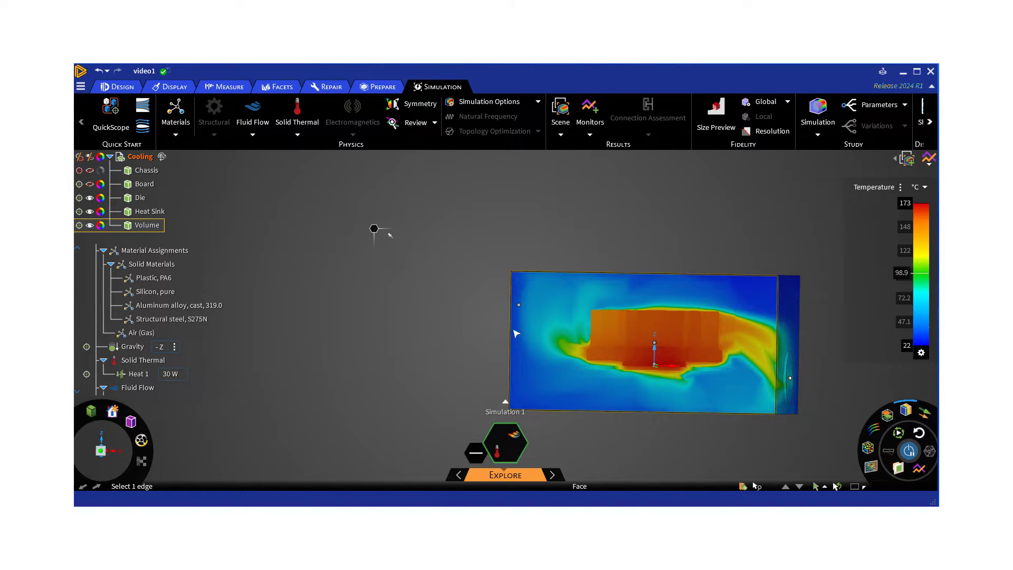
pyautogui.moveTo(516, 333); pyautogui.dragTo(593, 287, button='middle')
pyautogui.click(645, 339)
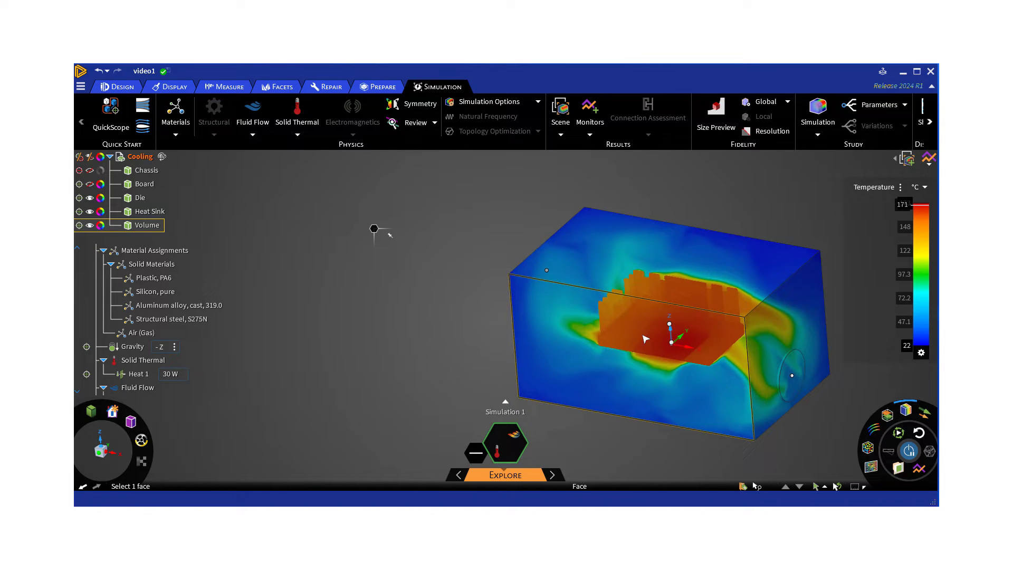
pyautogui.click(611, 353)
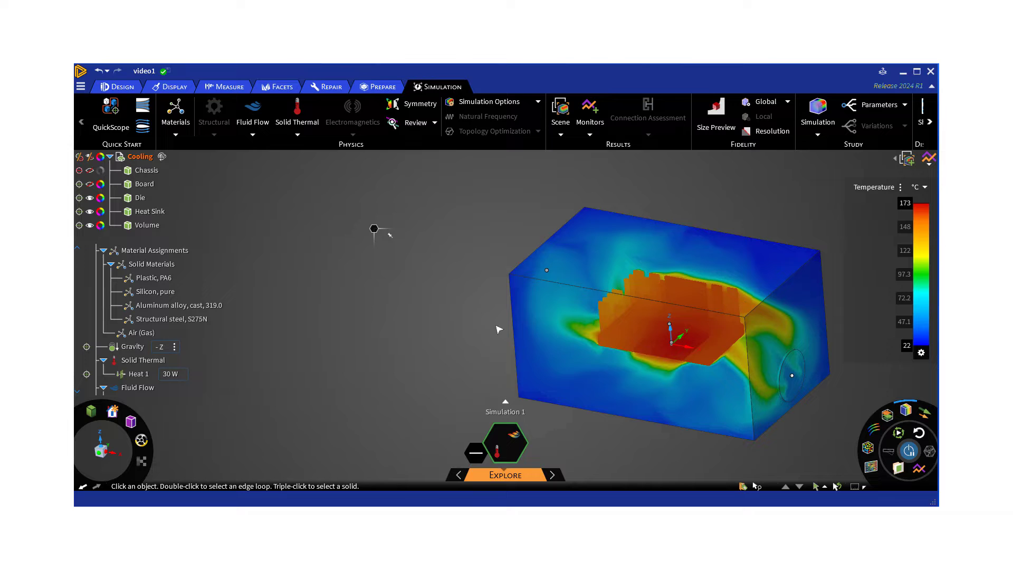
pyautogui.moveTo(582, 365); pyautogui.dragTo(577, 343, button='middle')
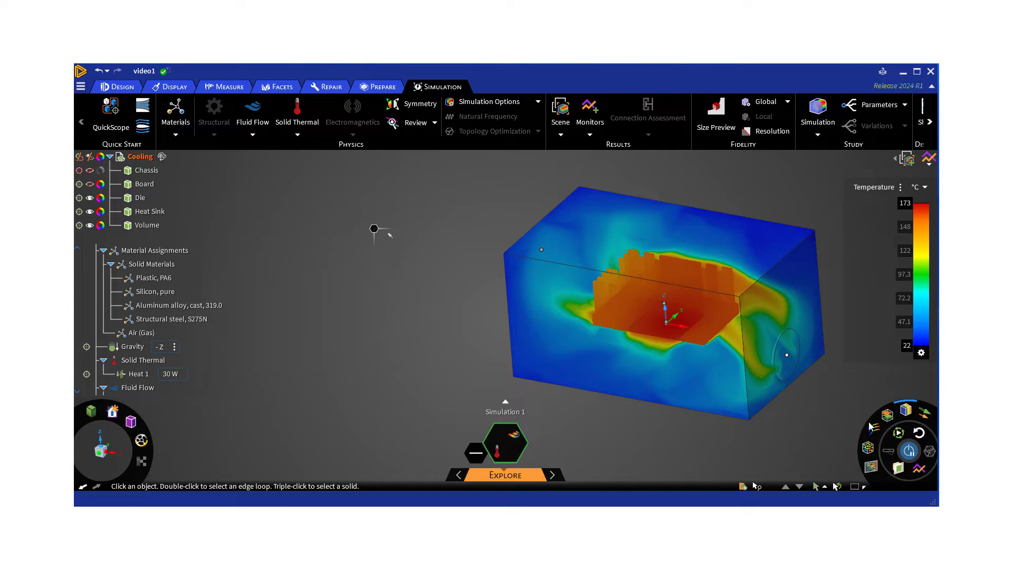
# Add a 97.3 °C temperature iso-surface and hide the enclosure's contour fill.
pyautogui.moveTo(909, 413)
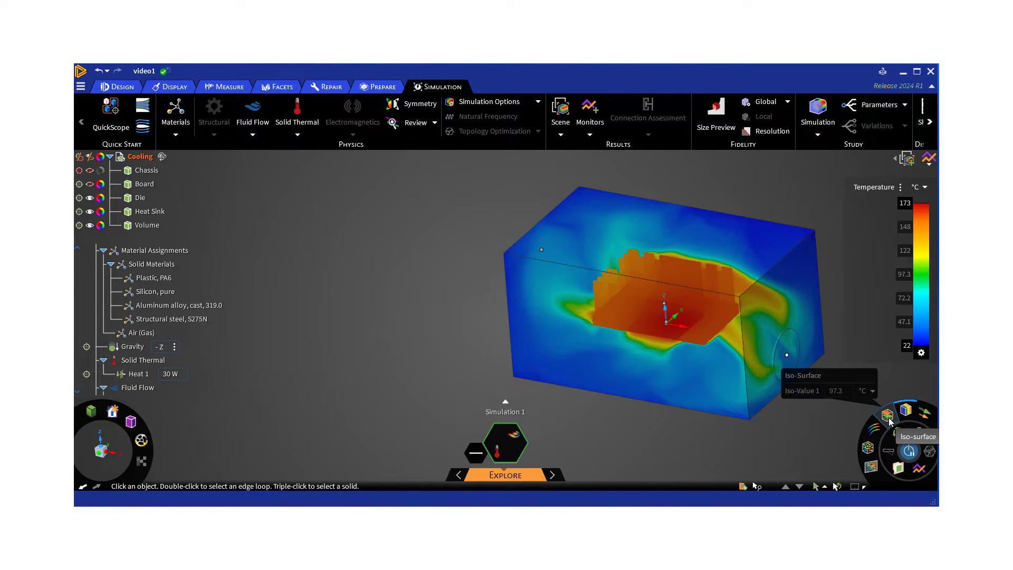
pyautogui.click(889, 417)
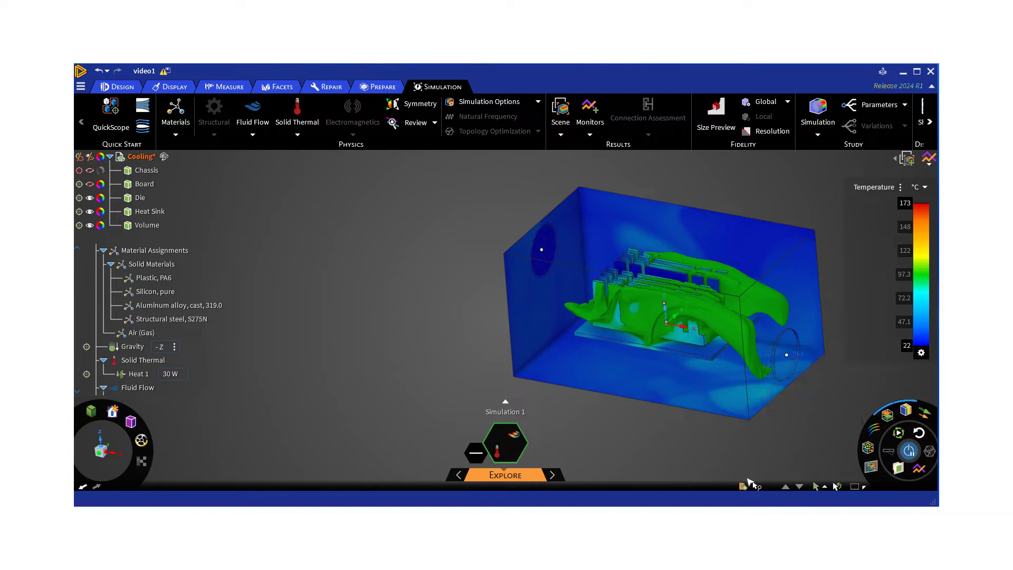
pyautogui.click(907, 416)
pyautogui.moveTo(670, 419); pyautogui.dragTo(679, 405, button='middle')
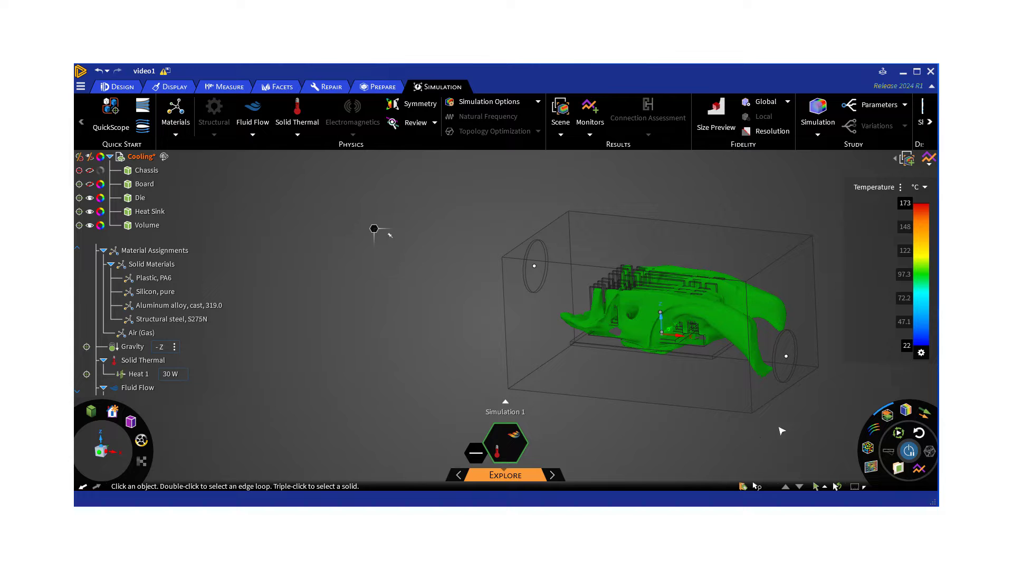
# Display streamlines through the enclosure coloured by Velocity, ranging 0 to 7.12 m/s.
pyautogui.click(871, 432)
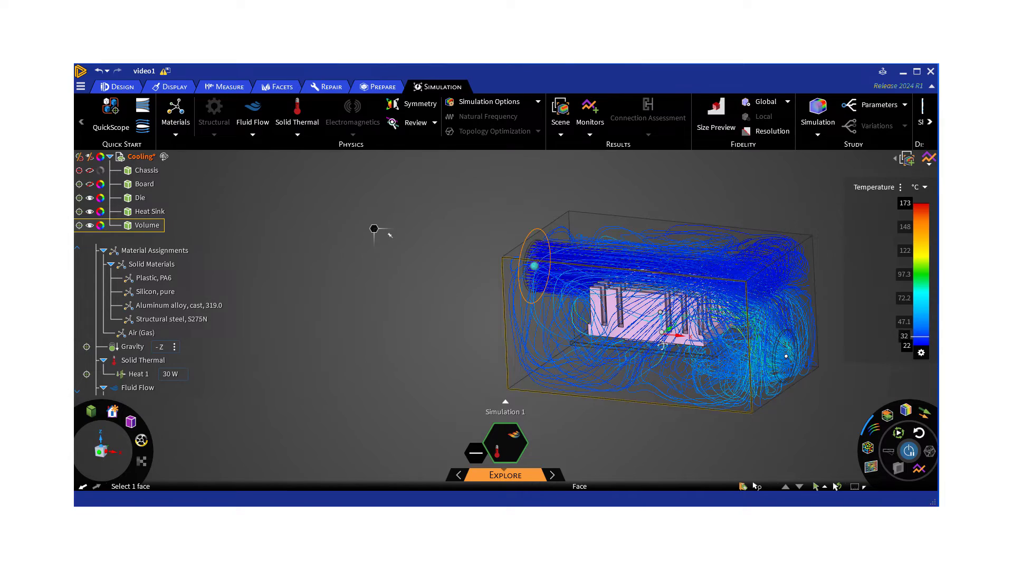
pyautogui.moveTo(637, 350)
pyautogui.mouseDown(button='middle')
pyautogui.moveTo(594, 351)
pyautogui.moveTo(633, 351)
pyautogui.mouseUp(button='middle')
pyautogui.click(885, 189)
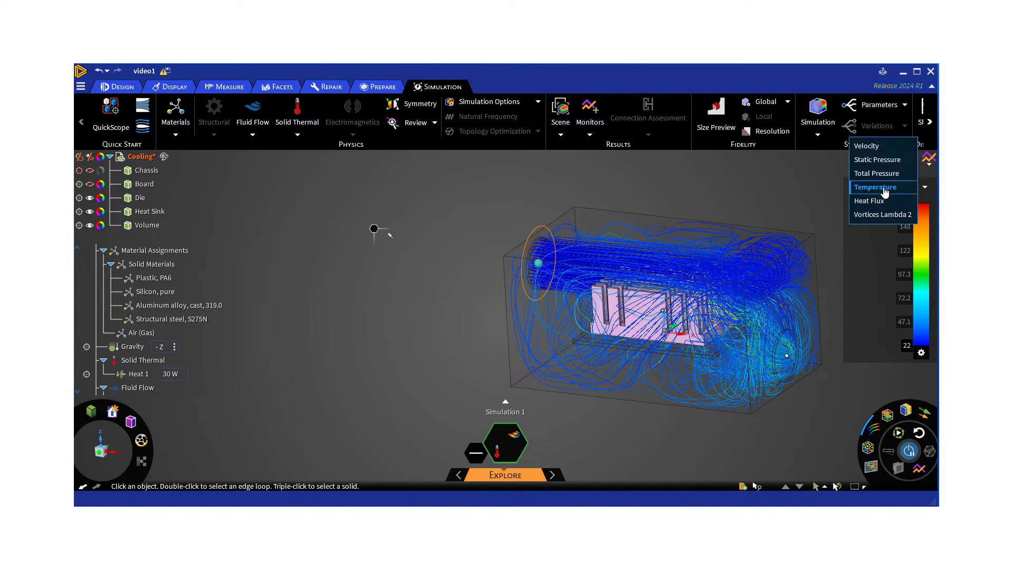
pyautogui.click(866, 145)
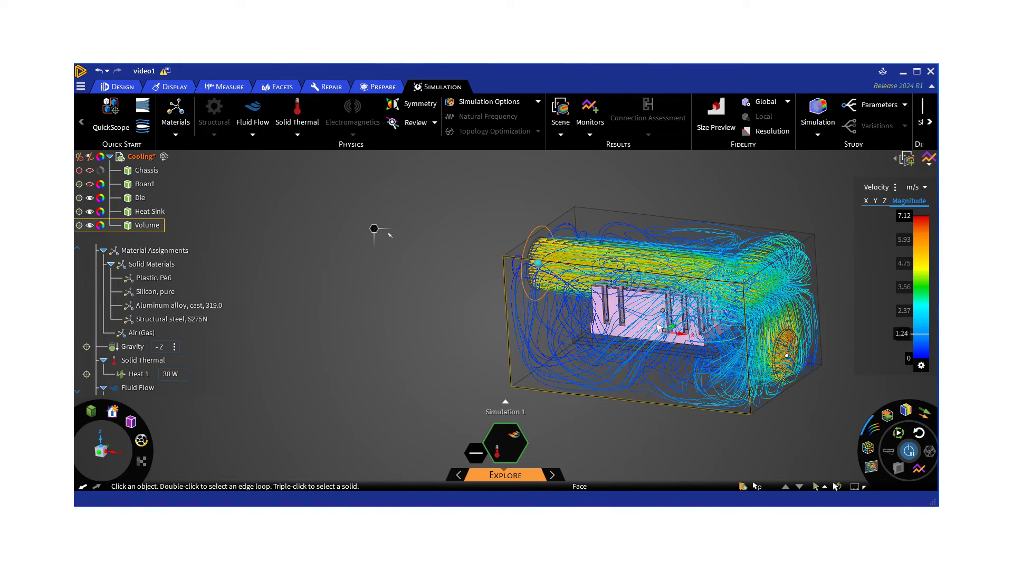
pyautogui.moveTo(763, 327); pyautogui.dragTo(731, 327, button='middle')
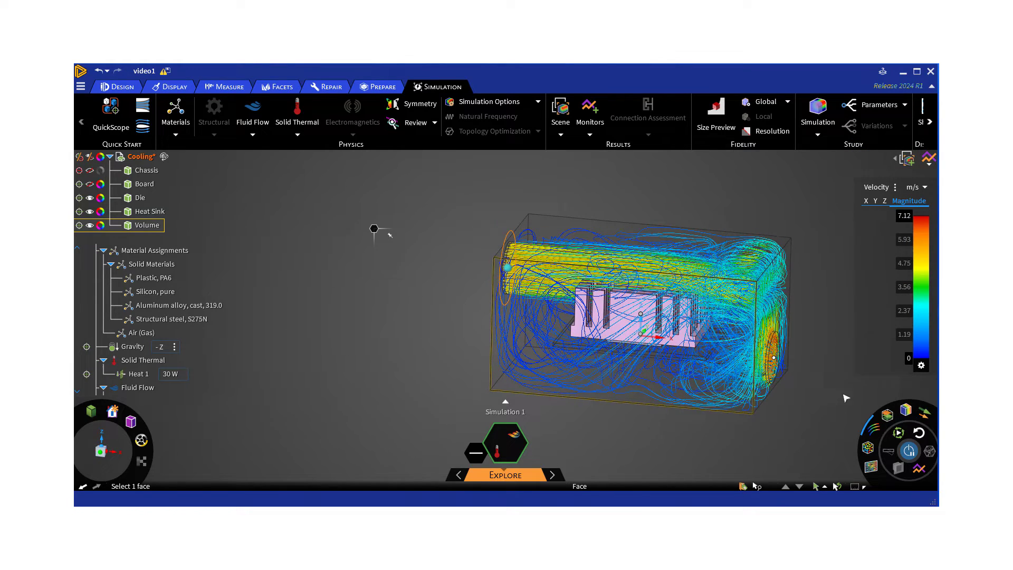
# Try the particle display, turn it off, and make the enclosure transparent around the heat sink.
pyautogui.click(868, 449)
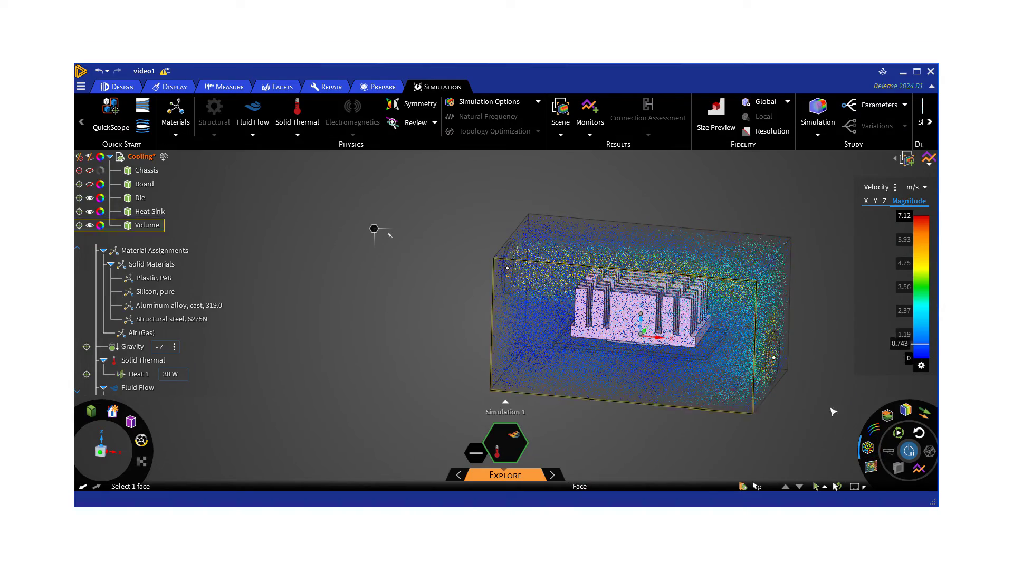
pyautogui.click(868, 448)
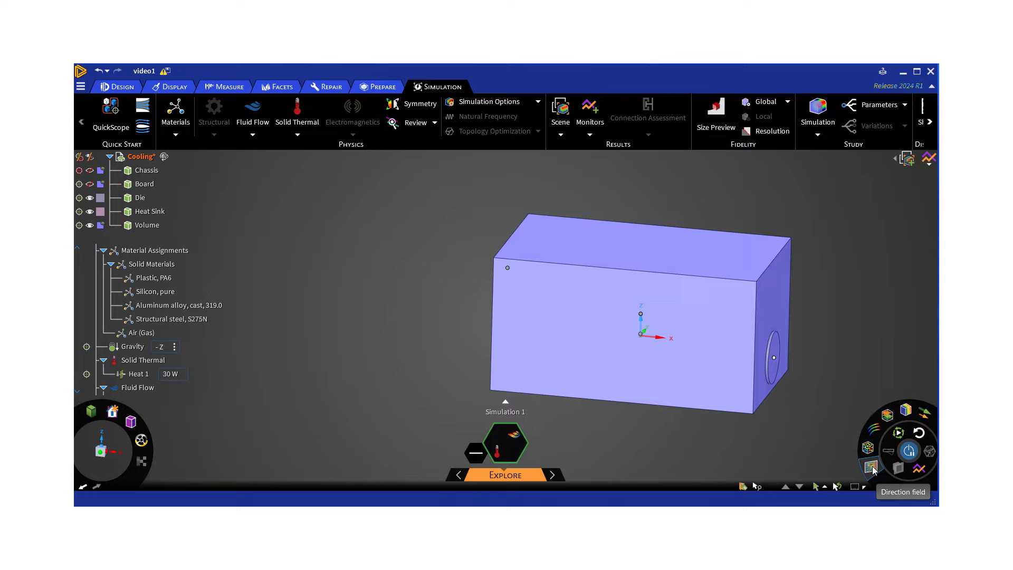
pyautogui.click(872, 468)
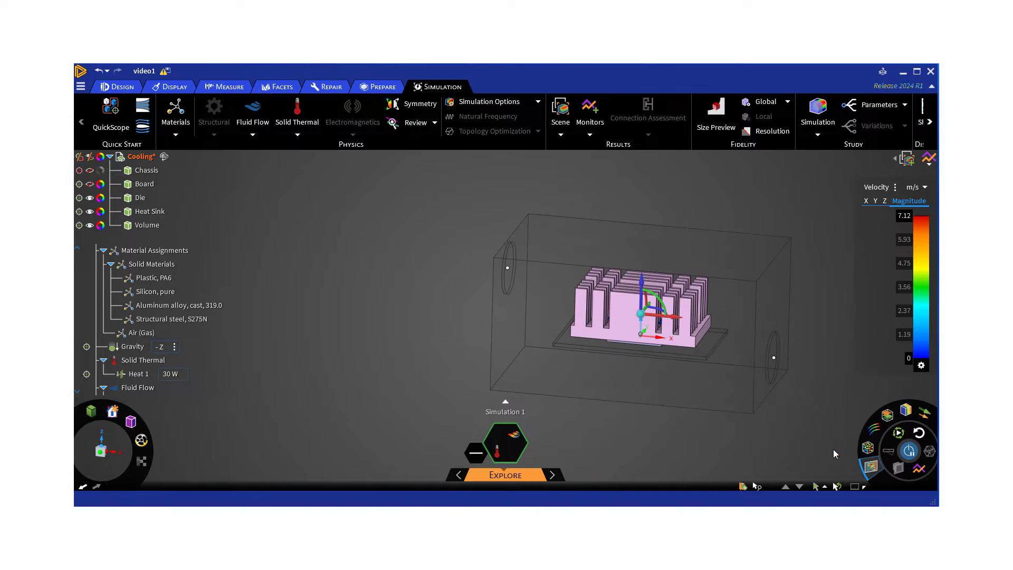
pyautogui.moveTo(804, 310); pyautogui.dragTo(782, 336, button='middle')
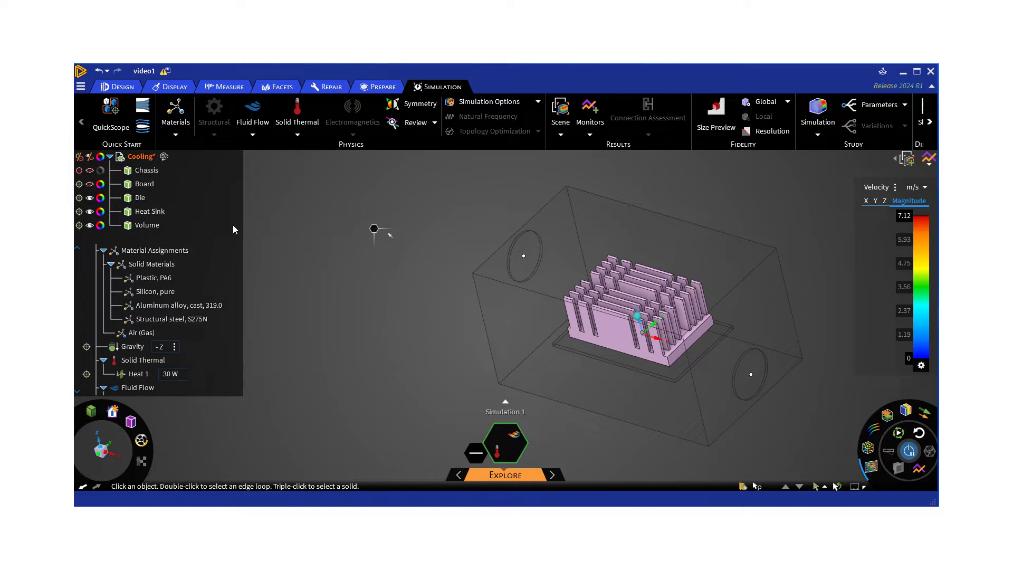
# Hide the Heat Sink and the enclosure Volume, keeping the Die visible.
pyautogui.click(90, 197)
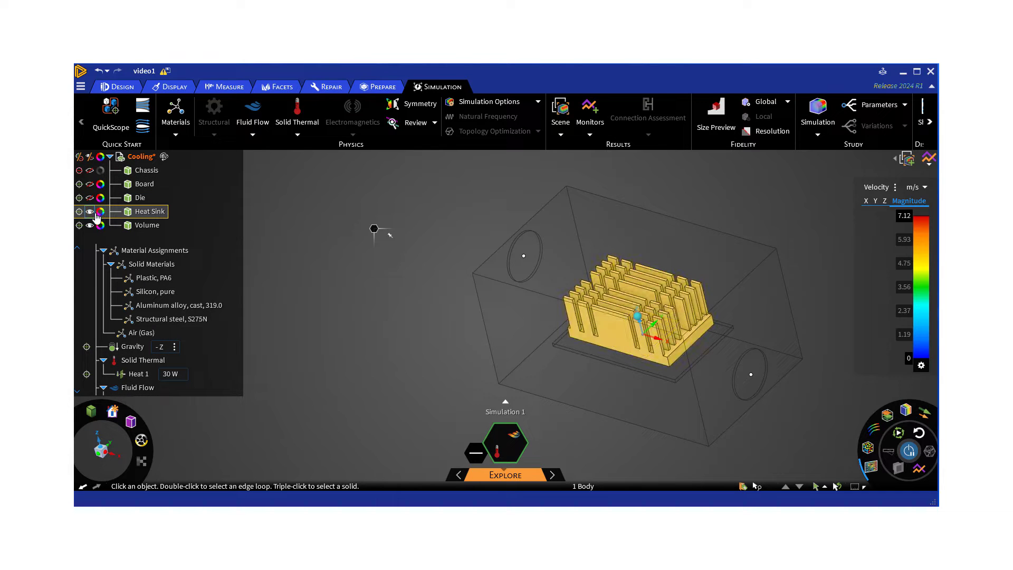
pyautogui.click(90, 198)
pyautogui.click(90, 211)
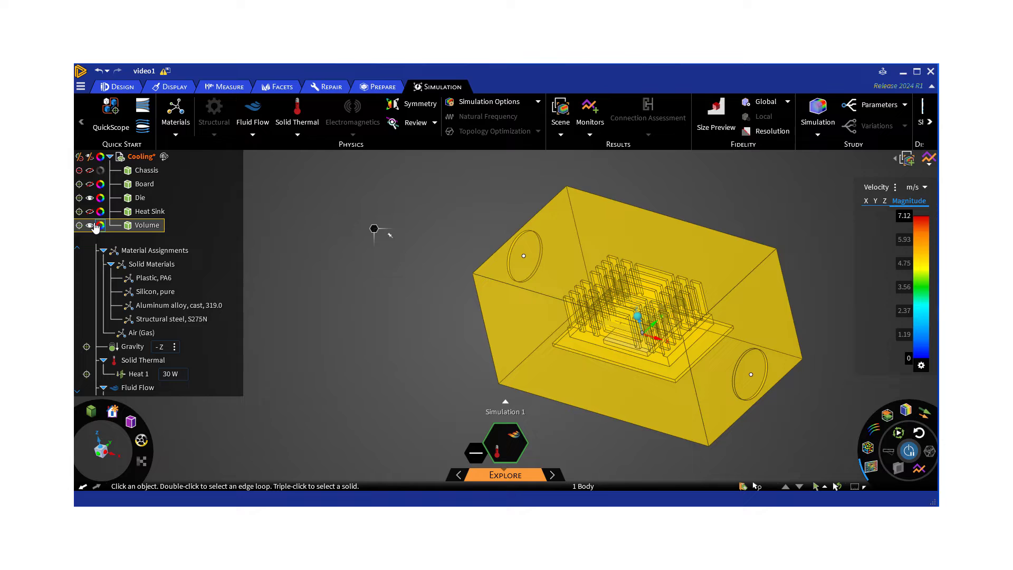
pyautogui.click(89, 225)
pyautogui.scroll(1, 632, 381)
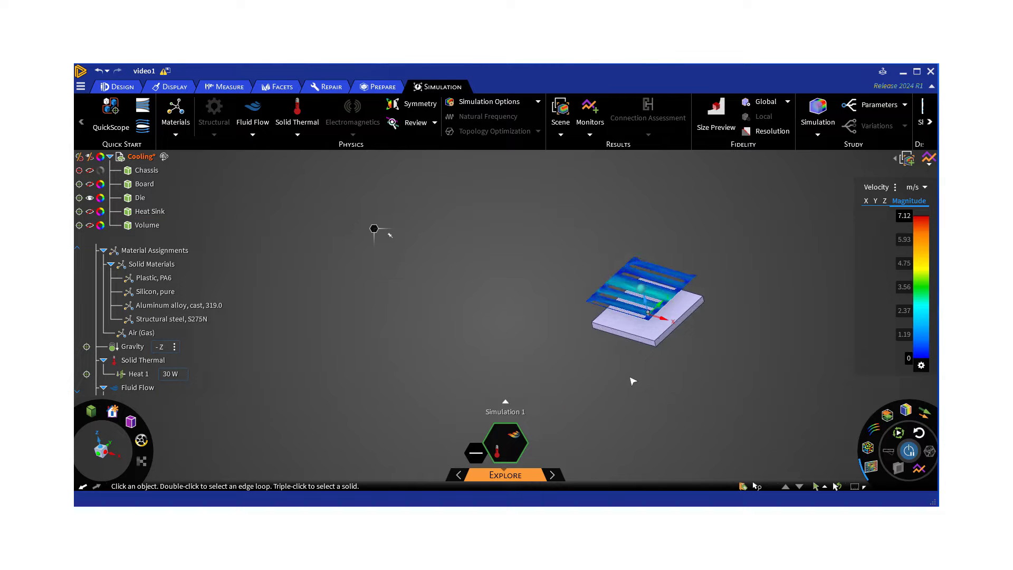
pyautogui.scroll(4, 590, 270)
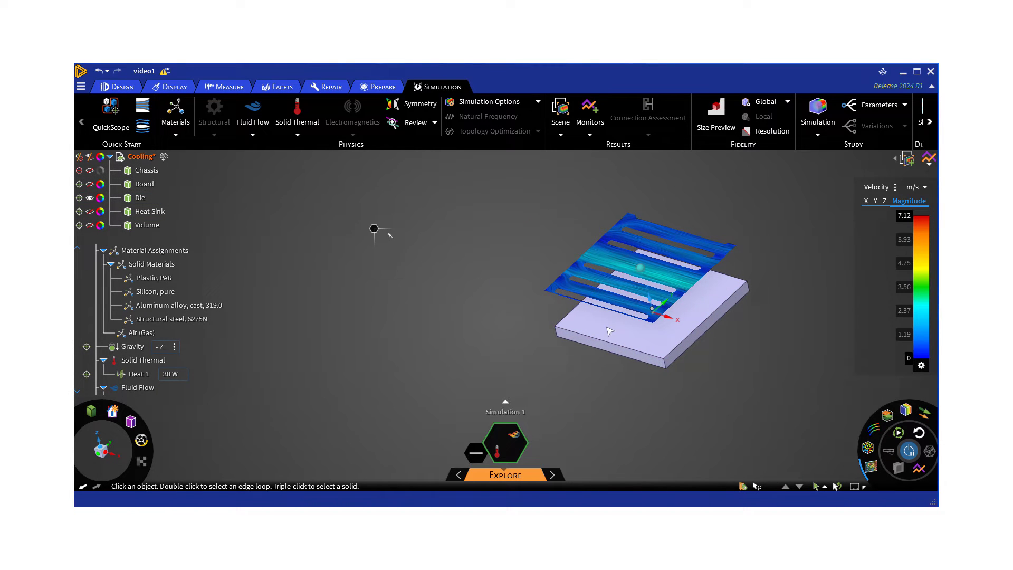
# Stretch the velocity result plane across the fins, undoing the oversized enlargement.
pyautogui.click(642, 274)
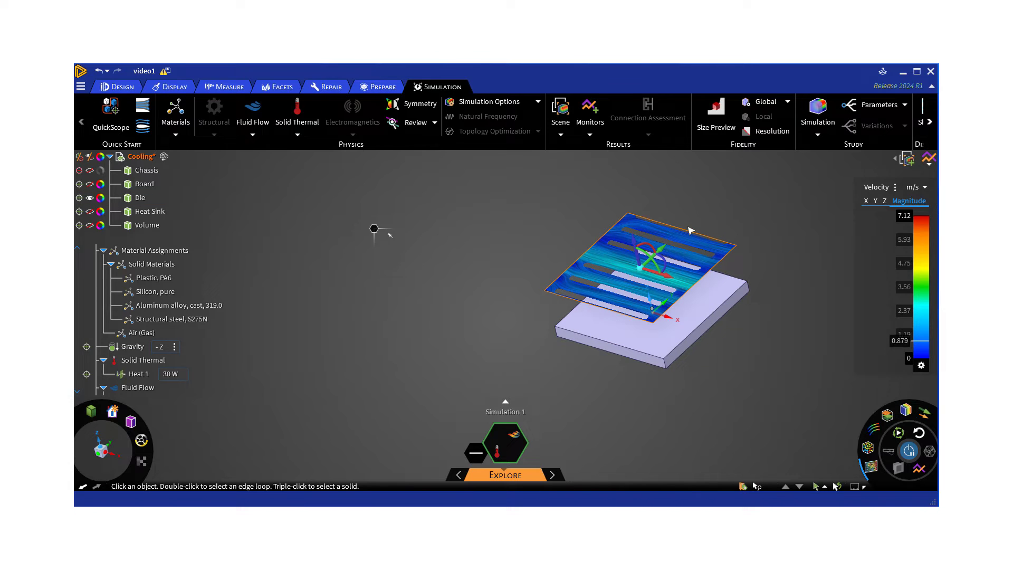
pyautogui.moveTo(688, 232); pyautogui.dragTo(780, 142)
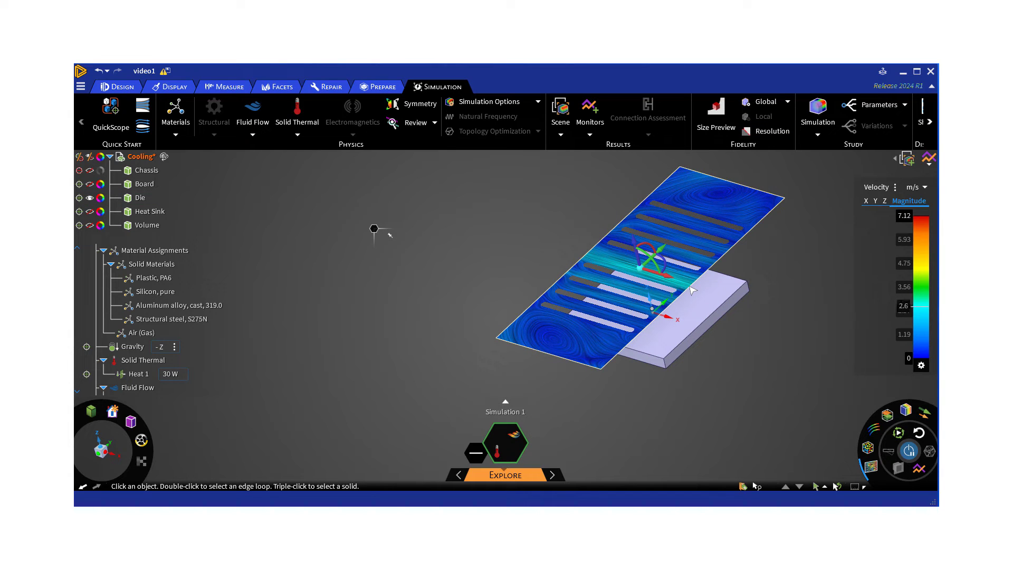
pyautogui.moveTo(693, 290); pyautogui.dragTo(905, 491)
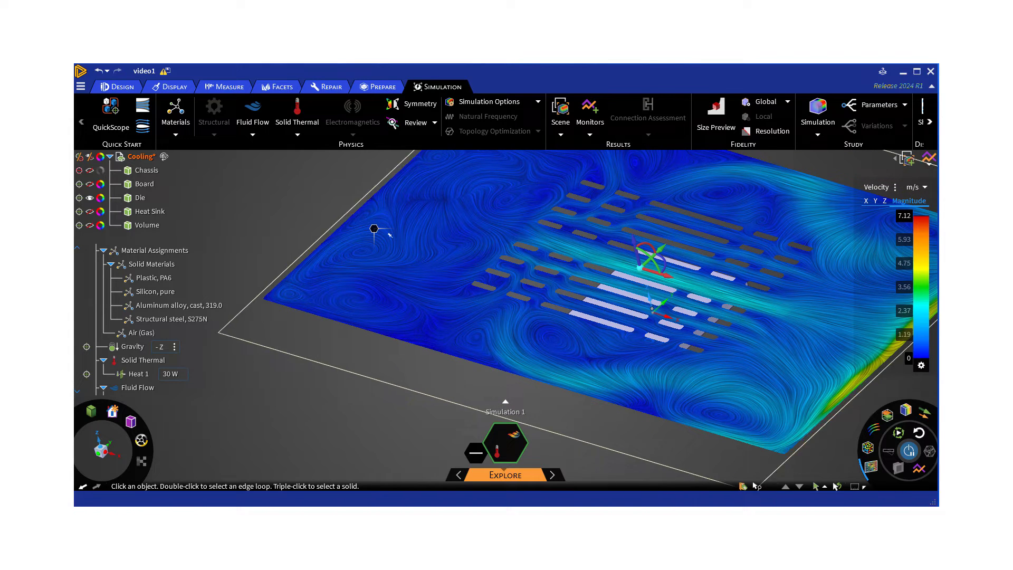
pyautogui.hotkey('ctrl', 'z')
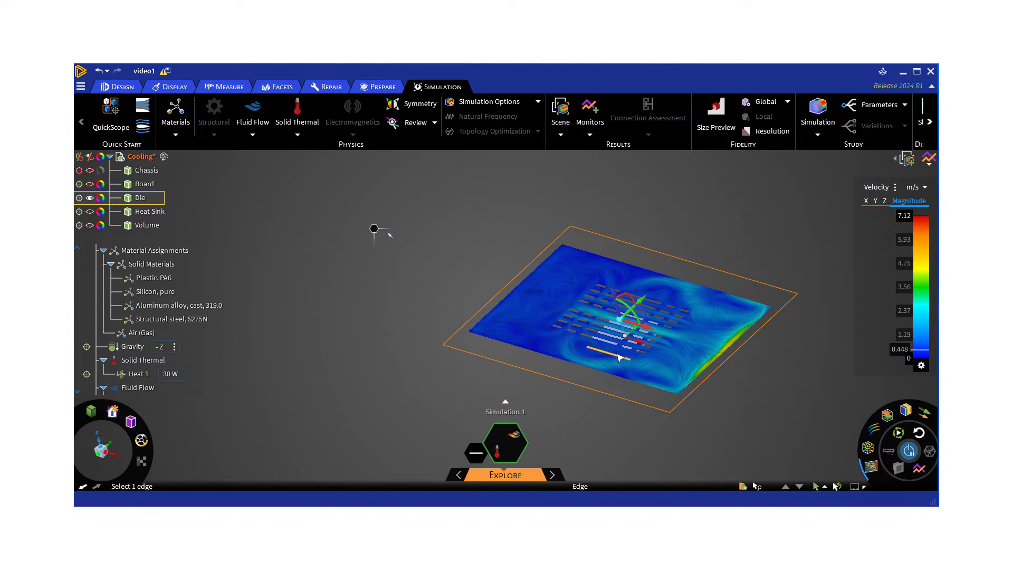
pyautogui.scroll(5, 623, 359)
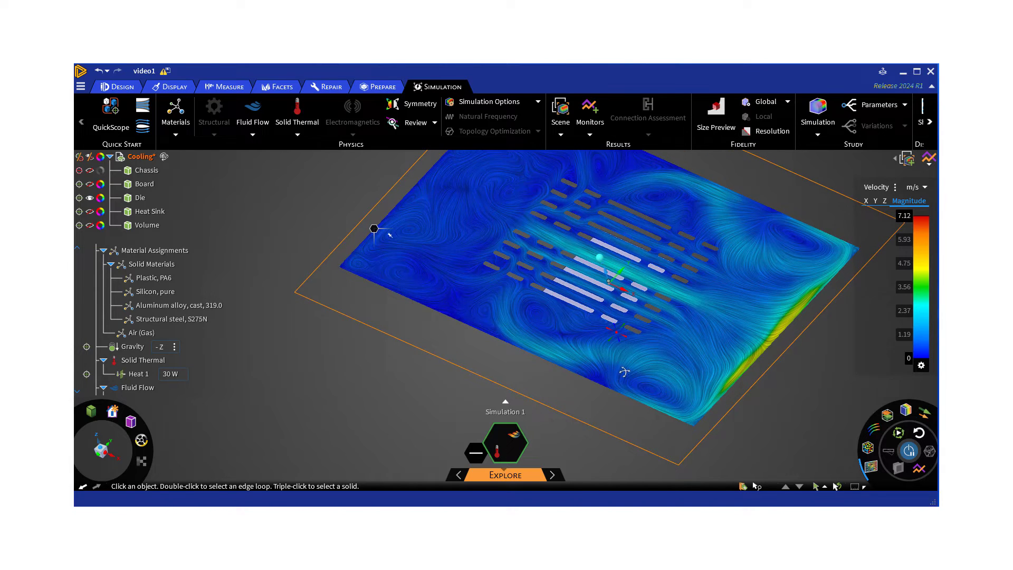
pyautogui.scroll(-2, 624, 356)
pyautogui.scroll(4, 625, 316)
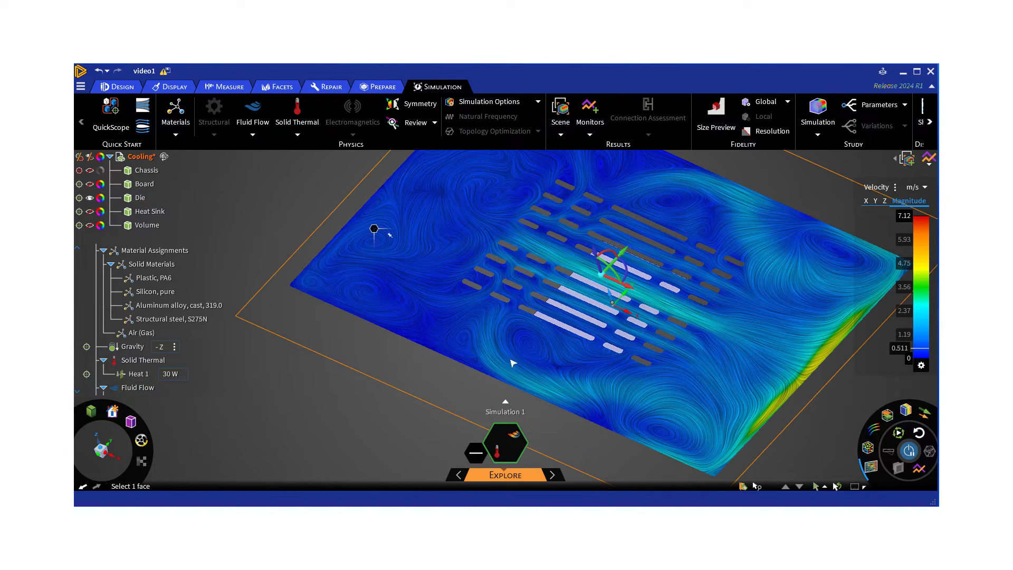
pyautogui.scroll(-5, 570, 311)
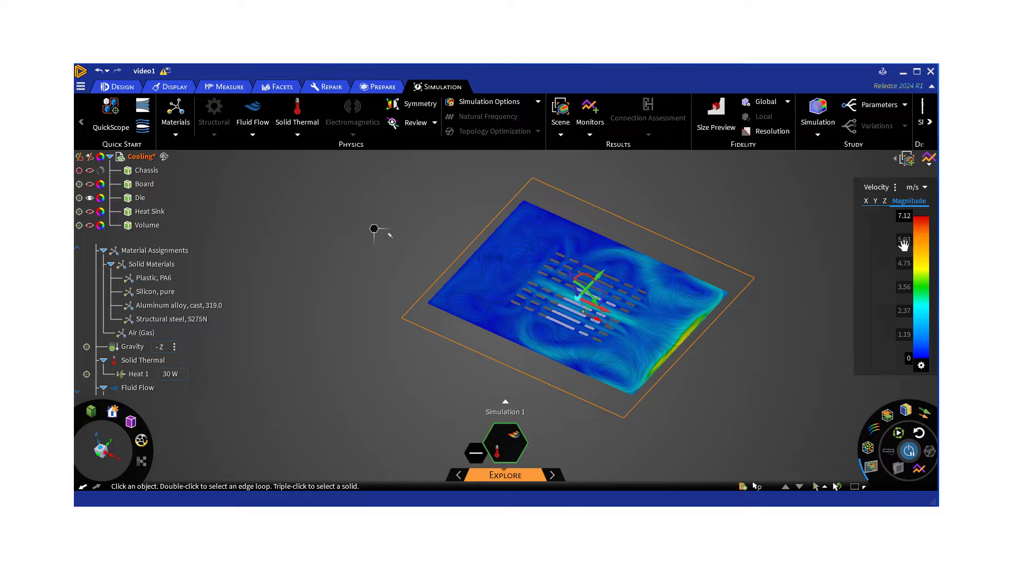
pyautogui.click(896, 187)
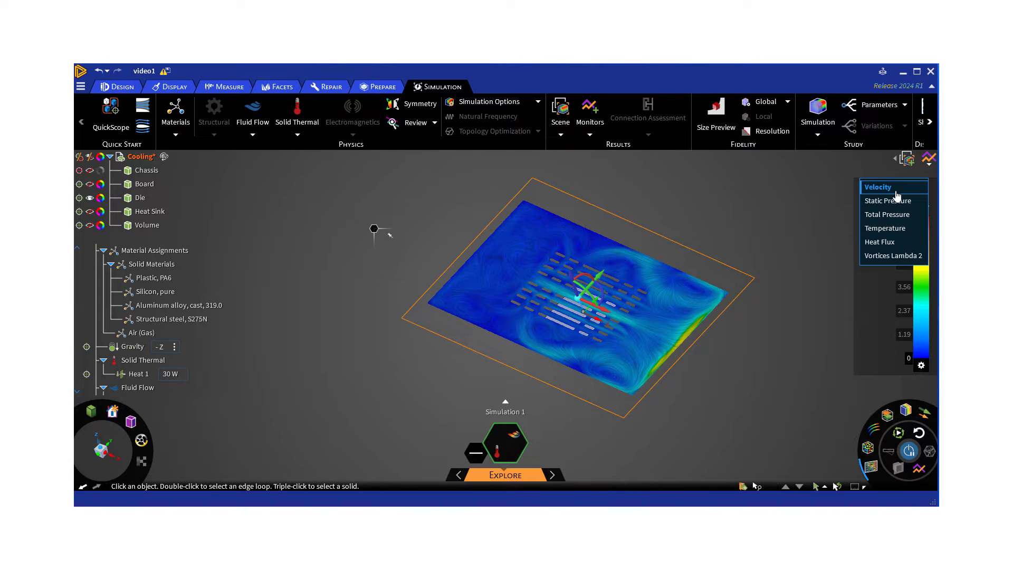
pyautogui.click(885, 229)
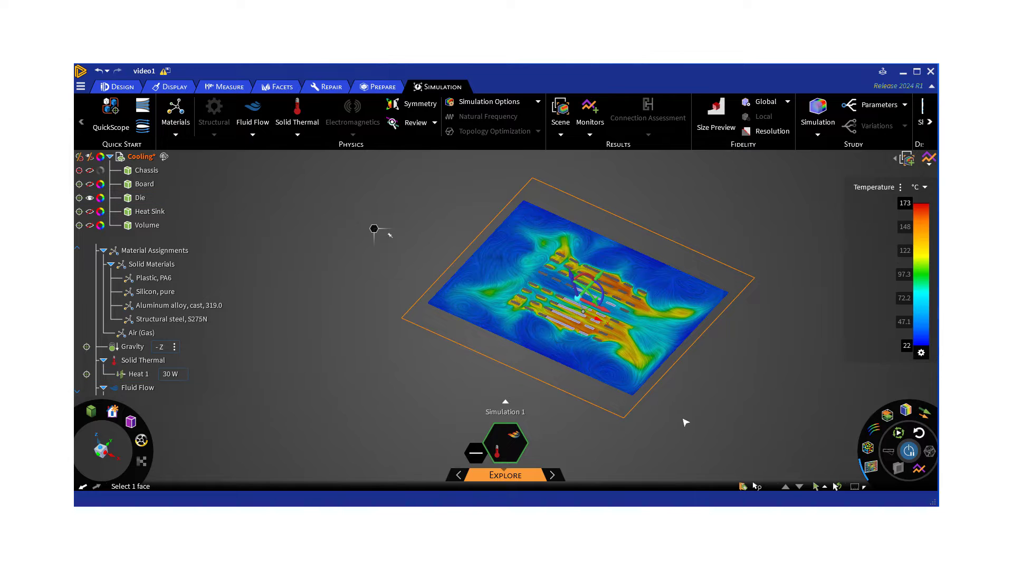
pyautogui.scroll(2, 685, 419)
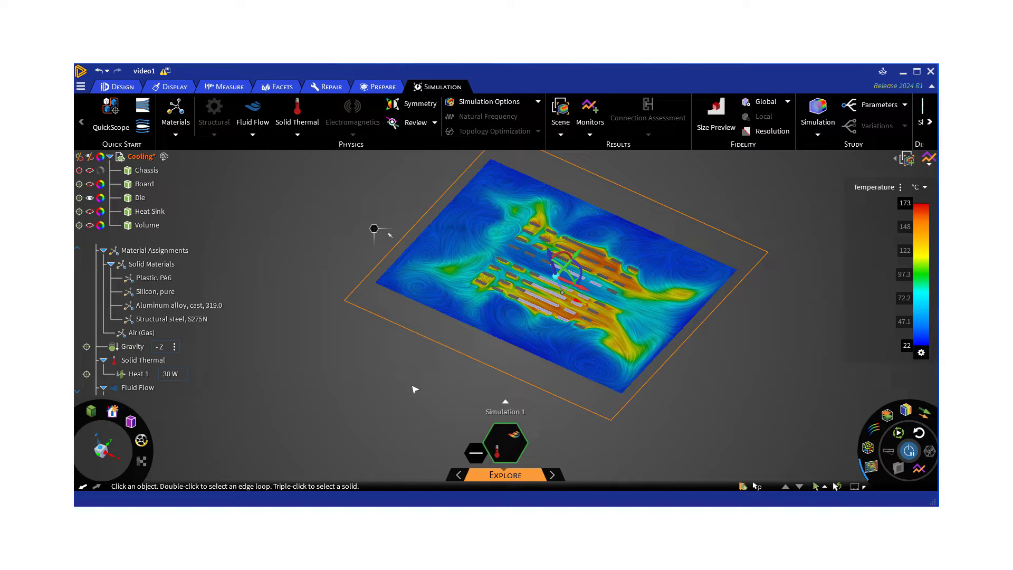
pyautogui.moveTo(504, 486)
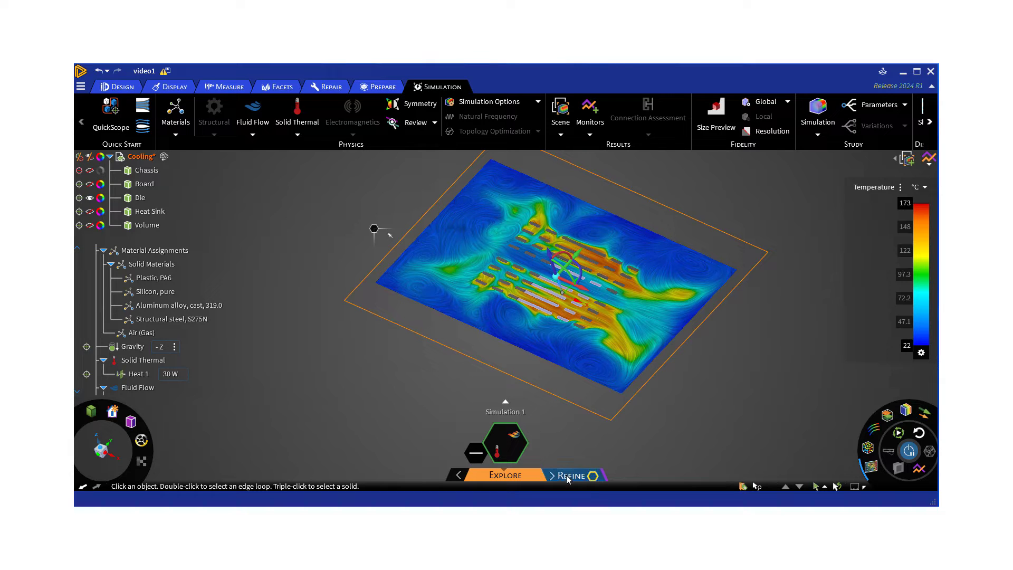
# Switch Simulation 1 from Explore to Refine mode.
pyautogui.click(570, 476)
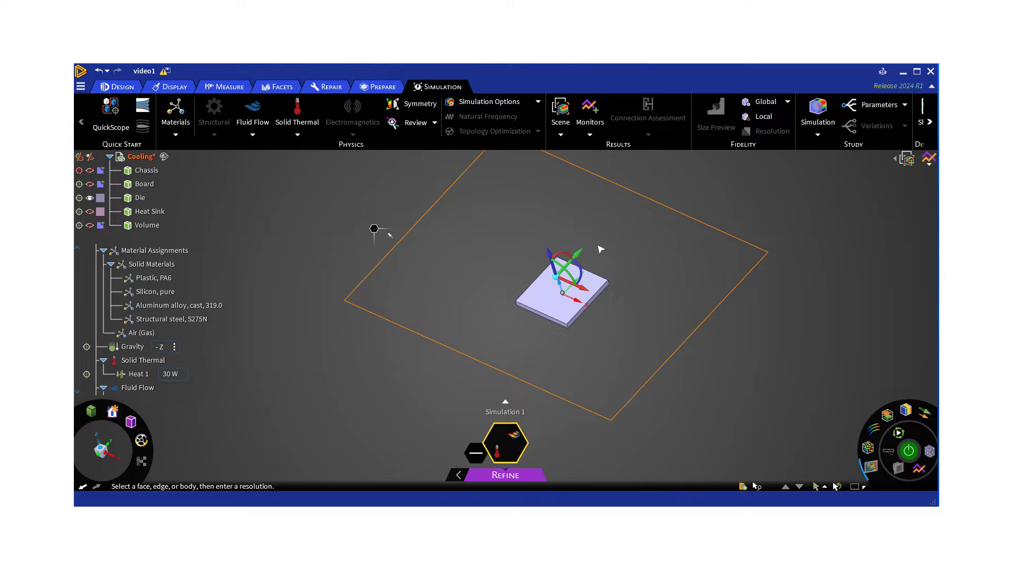
# Give the whole Die body a local mesh resolution of 0.0005 m.
pyautogui.click(559, 278)
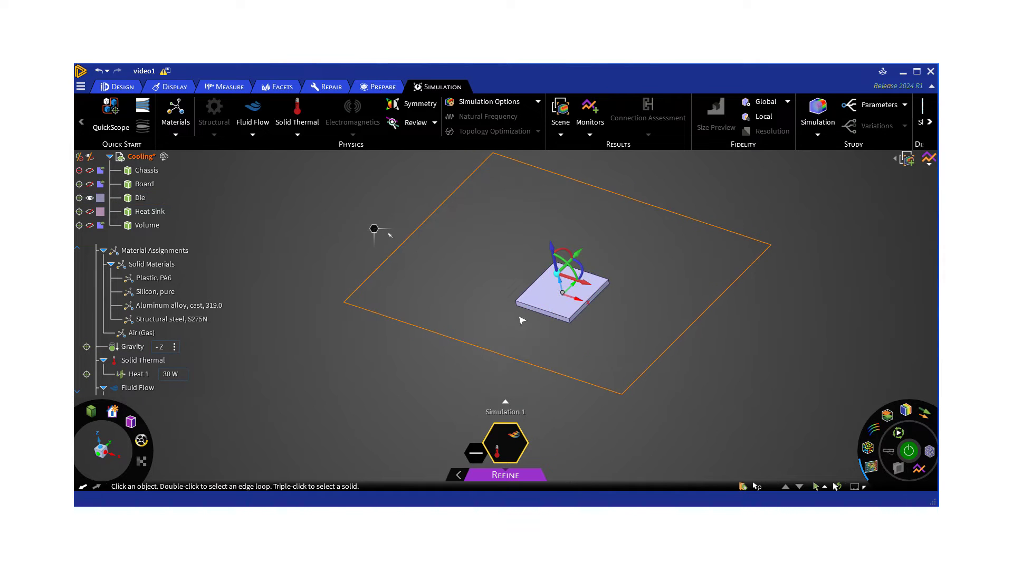
pyautogui.tripleClick(557, 309)
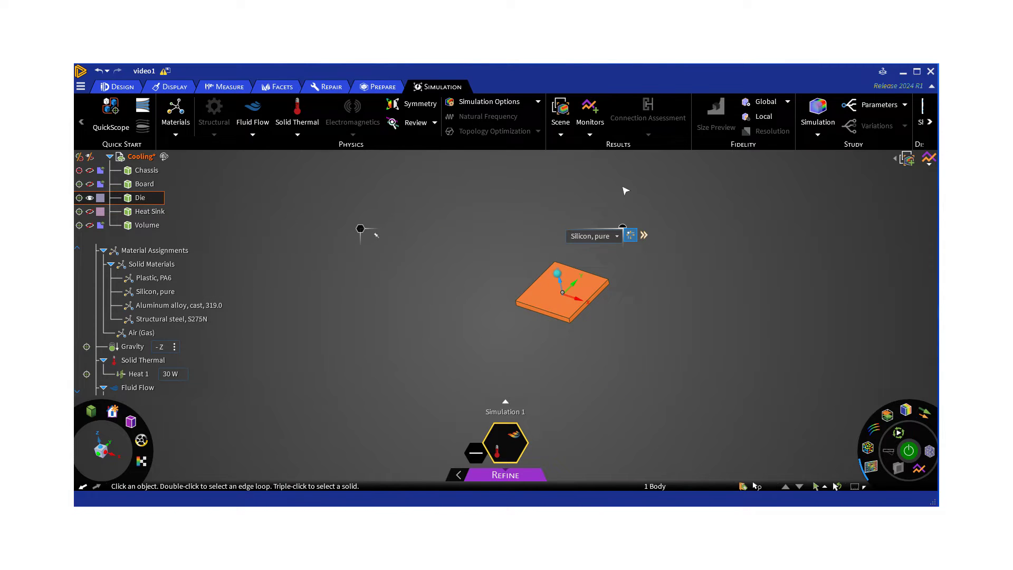
pyautogui.click(755, 118)
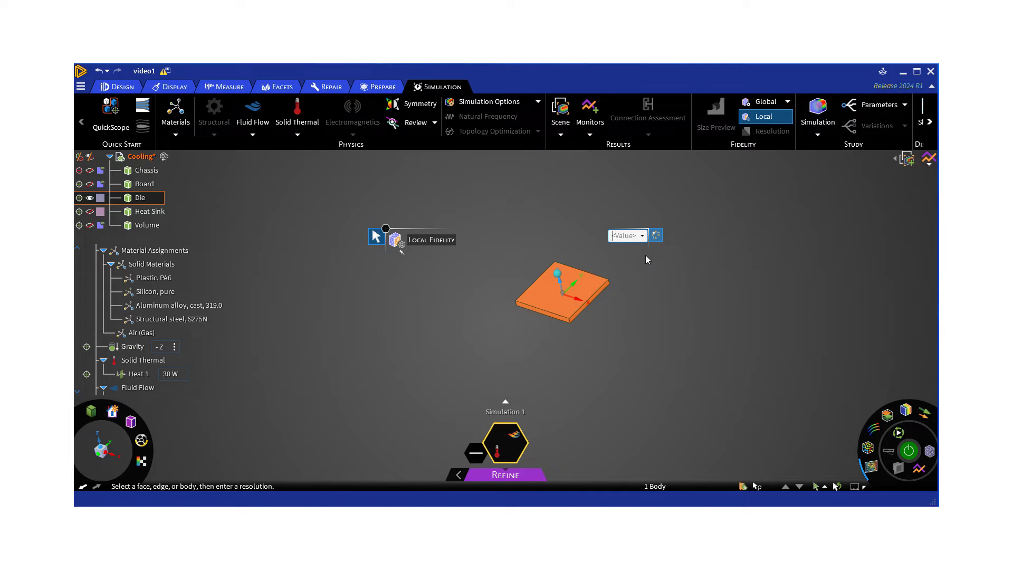
pyautogui.click(624, 235)
pyautogui.write('.0005')
pyautogui.press('Return')
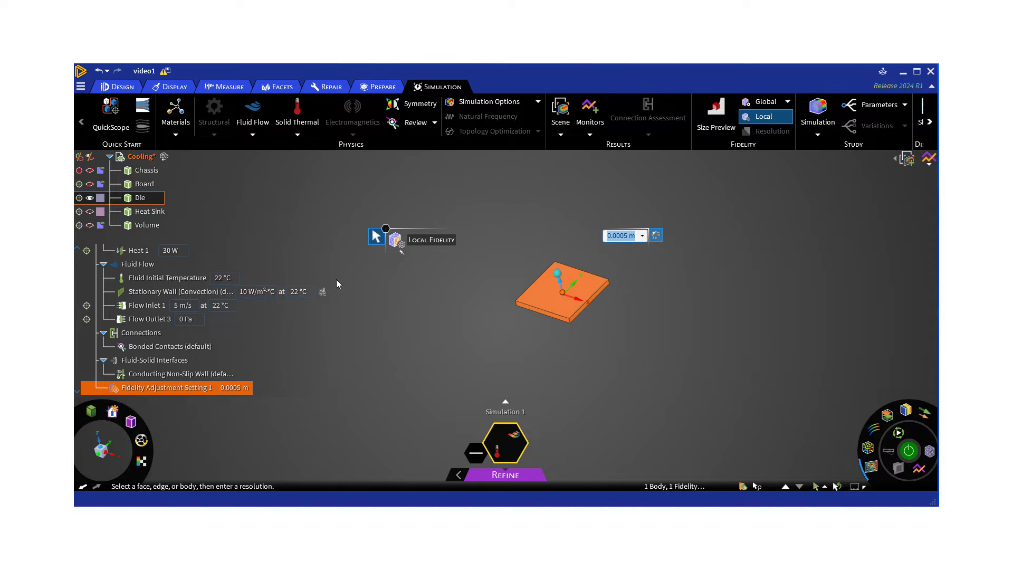
# Hide the Die and give the Heat Sink the same 0.0005 m local resolution.
pyautogui.click(89, 197)
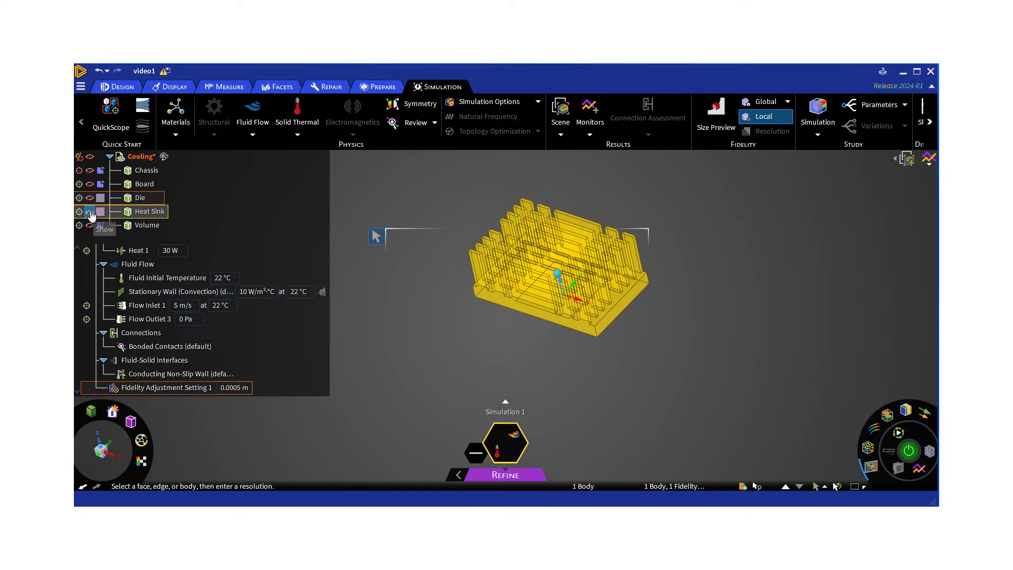
pyautogui.click(91, 213)
pyautogui.click(539, 305)
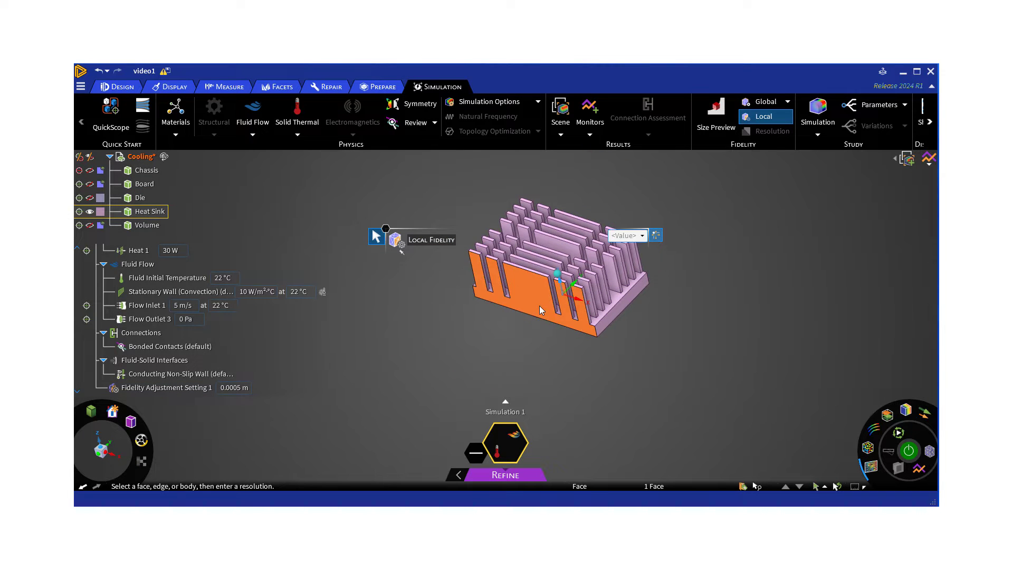
pyautogui.doubleClick(540, 306)
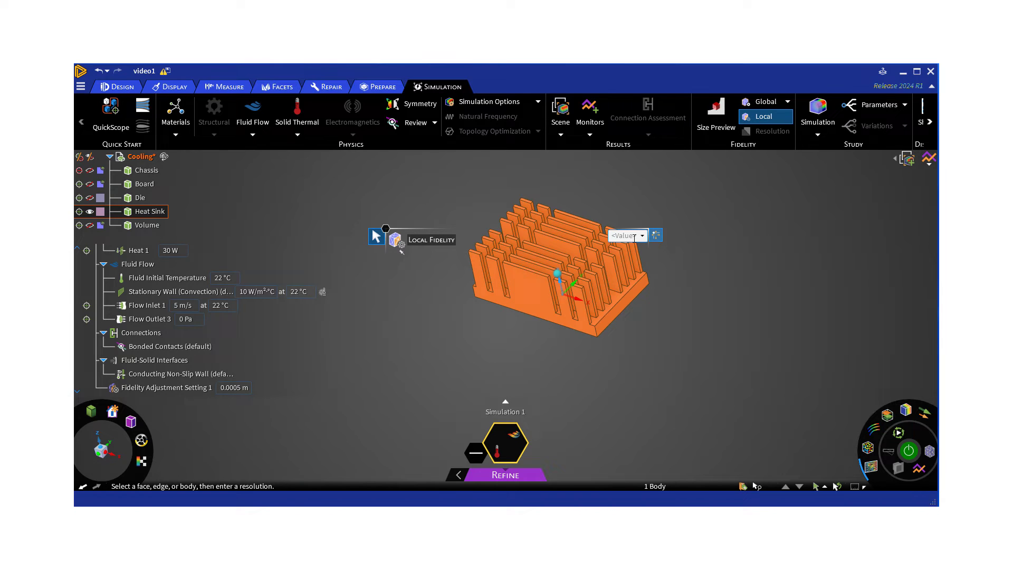
pyautogui.write('.0005')
pyautogui.press('Return')
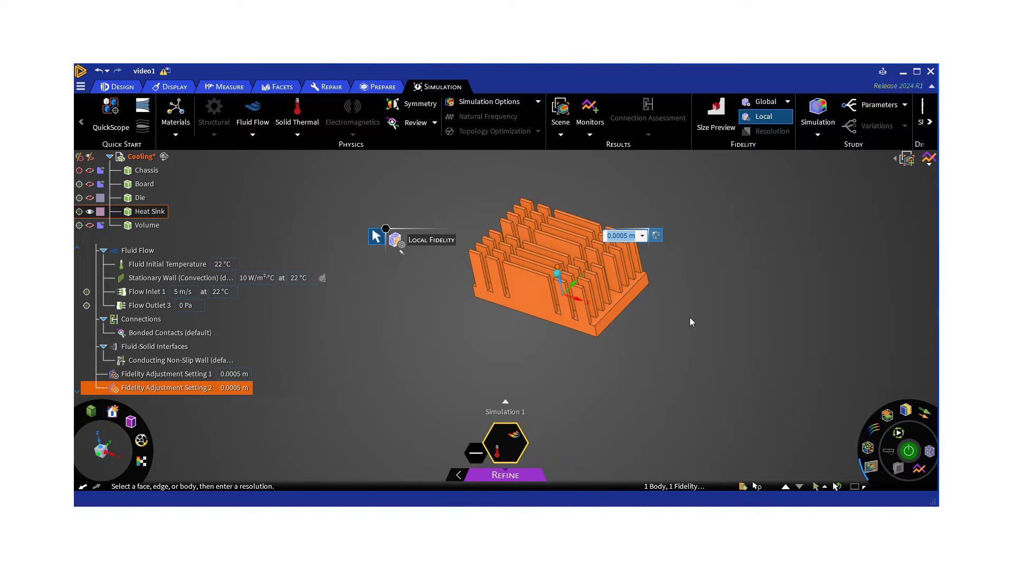
# Review the global sizing methods, leave sizing automatic, and bring up Simulation Options.
pyautogui.click(698, 297)
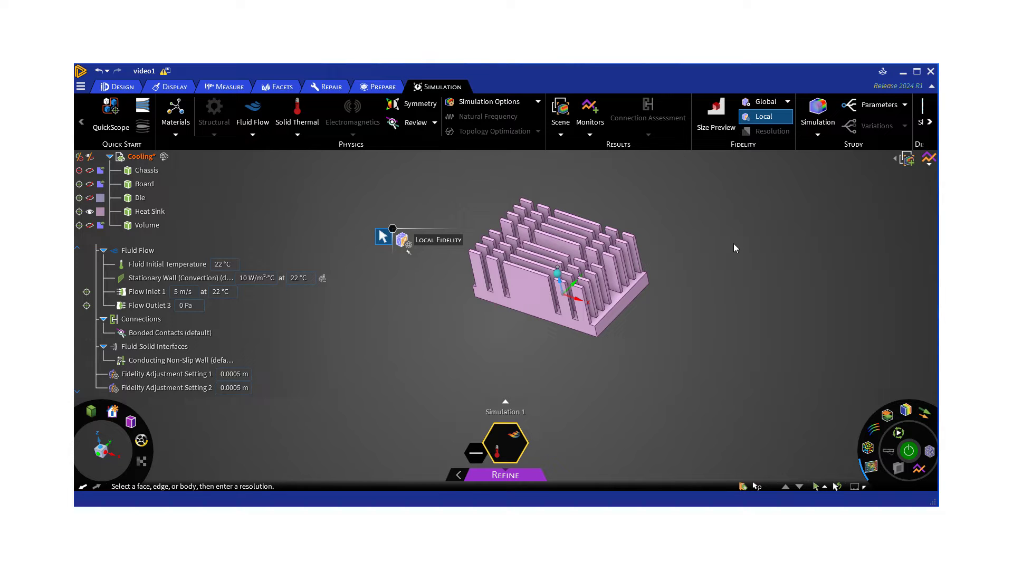
pyautogui.click(769, 103)
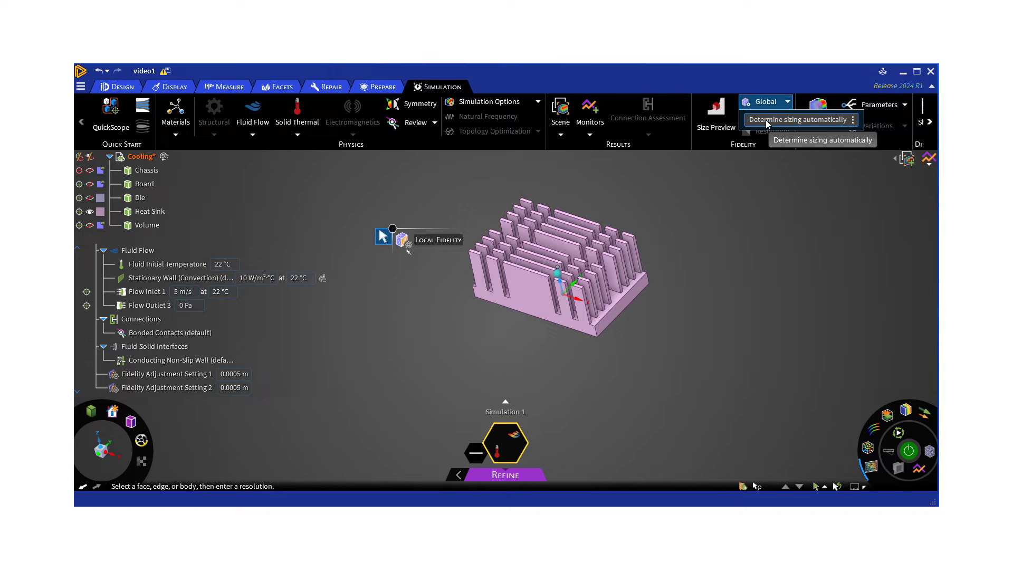
pyautogui.click(767, 121)
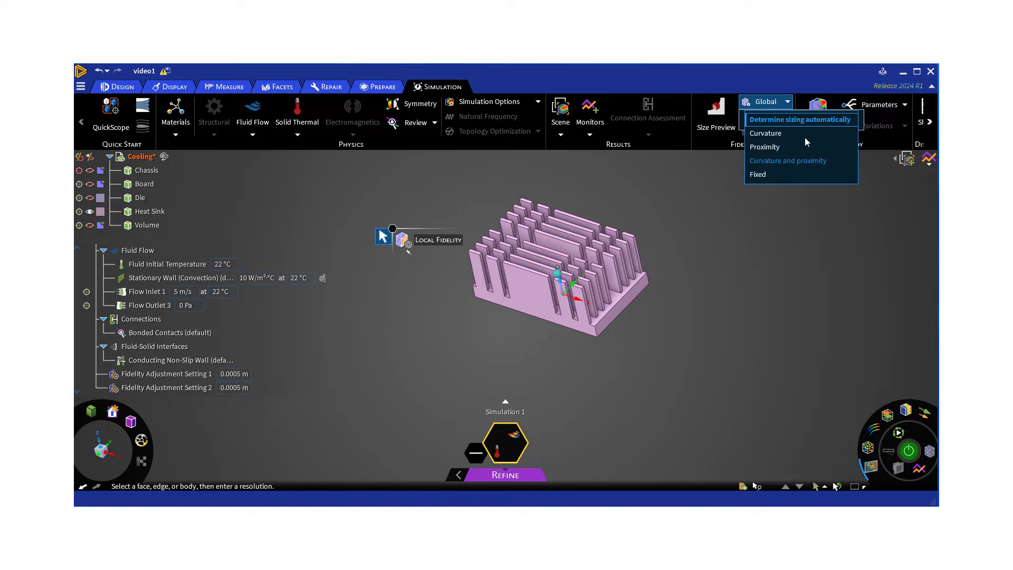
pyautogui.click(785, 120)
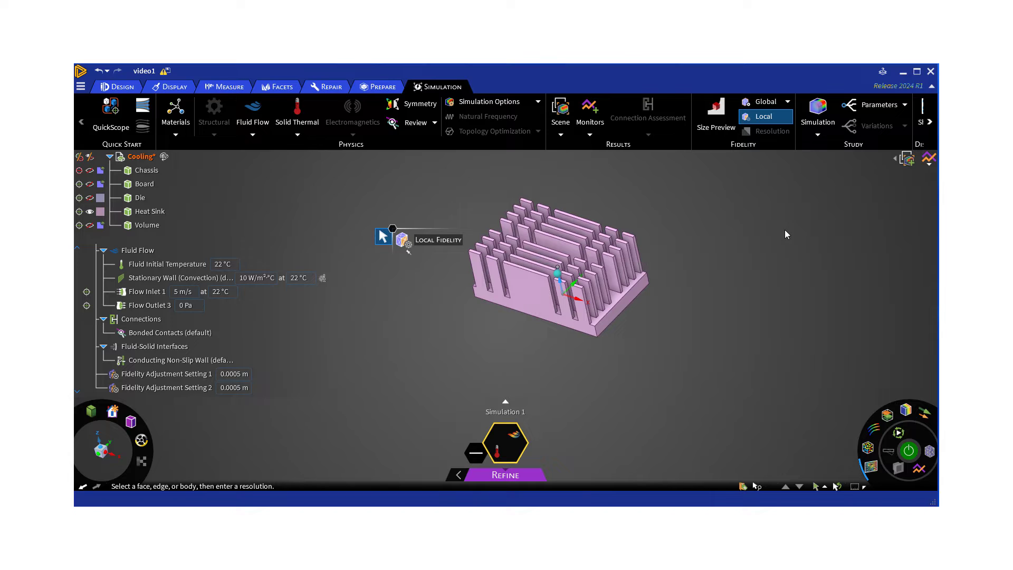
pyautogui.click(503, 103)
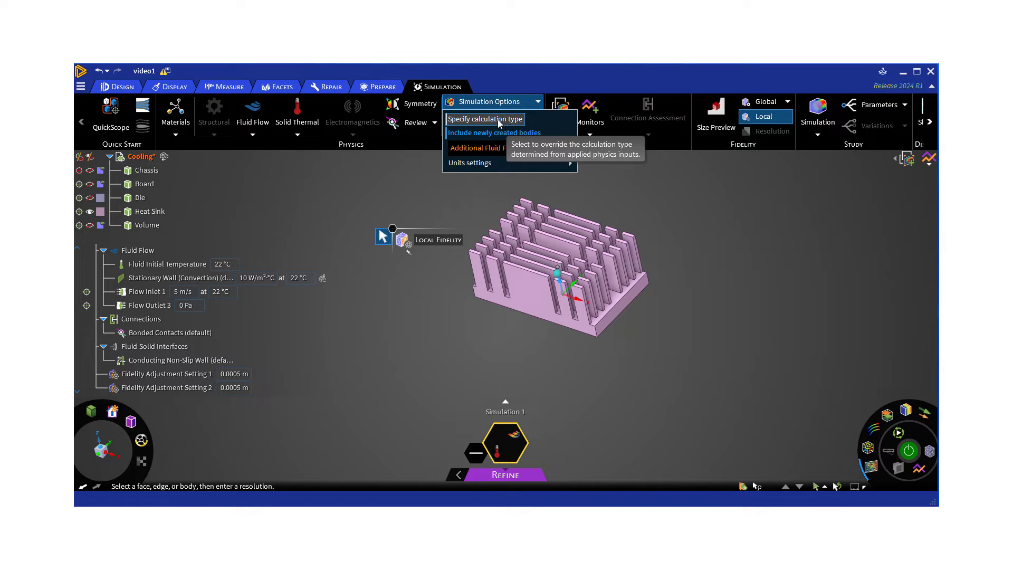
# Set steady-state calculation, Turbulent k-omega SST modeling and a Polyhedra mesh for Refine flow.
pyautogui.click(497, 121)
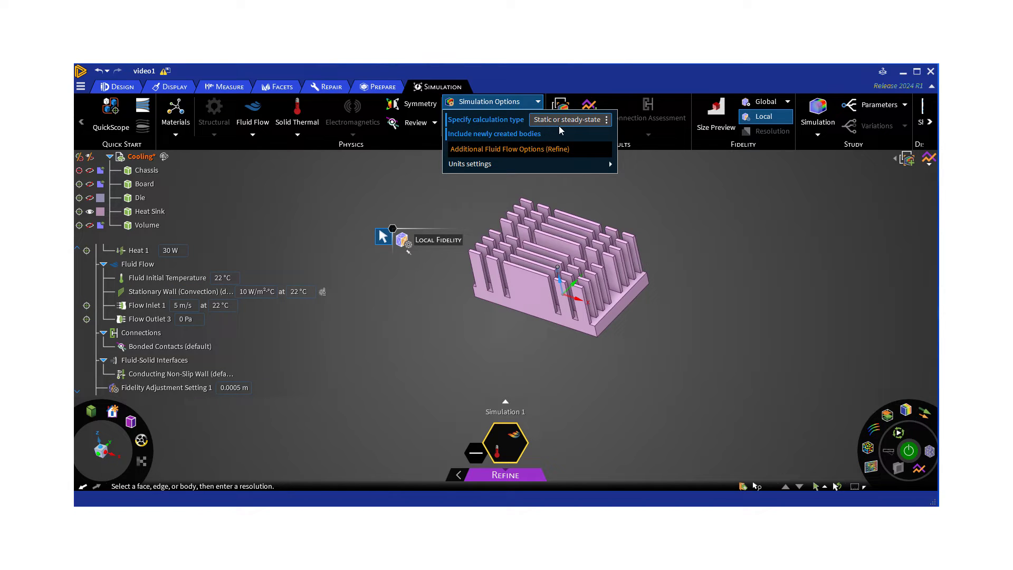
pyautogui.click(505, 151)
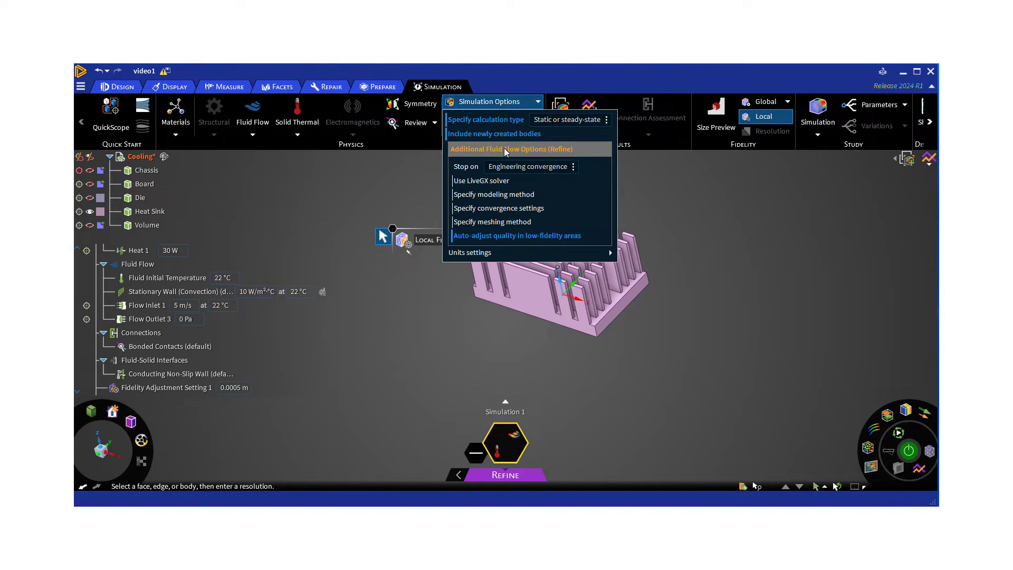
pyautogui.click(524, 196)
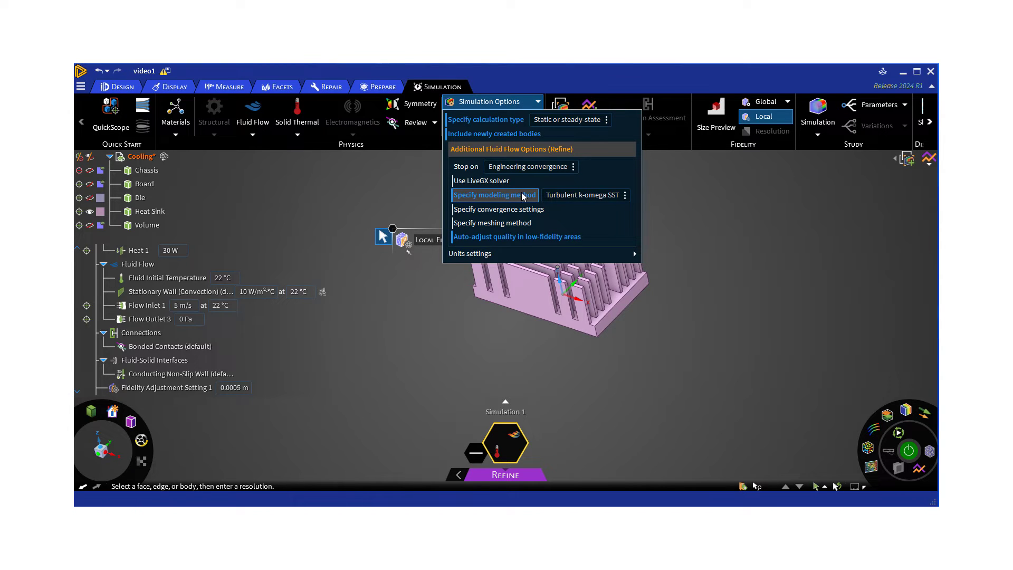
pyautogui.click(519, 213)
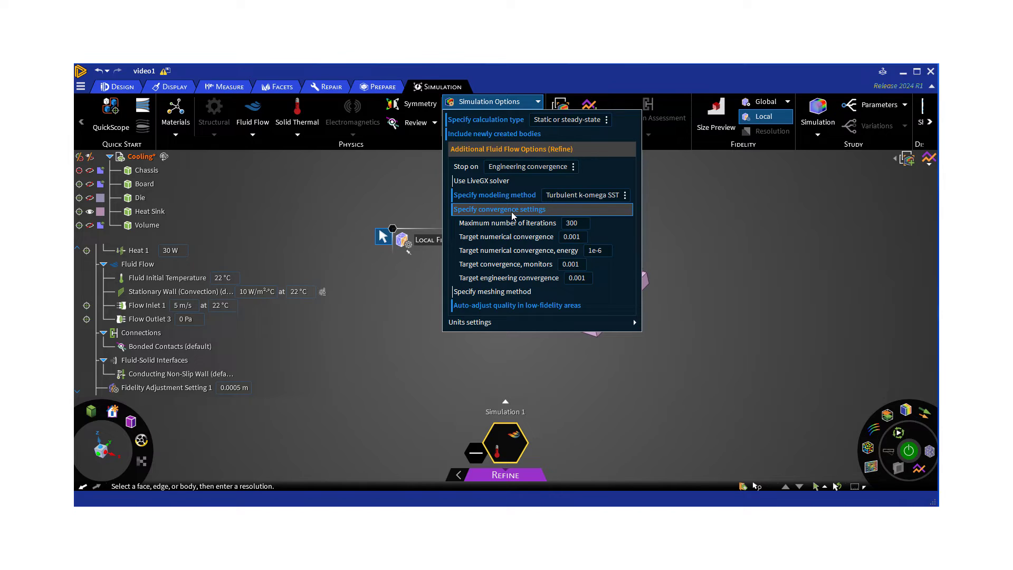
pyautogui.click(511, 211)
pyautogui.click(514, 224)
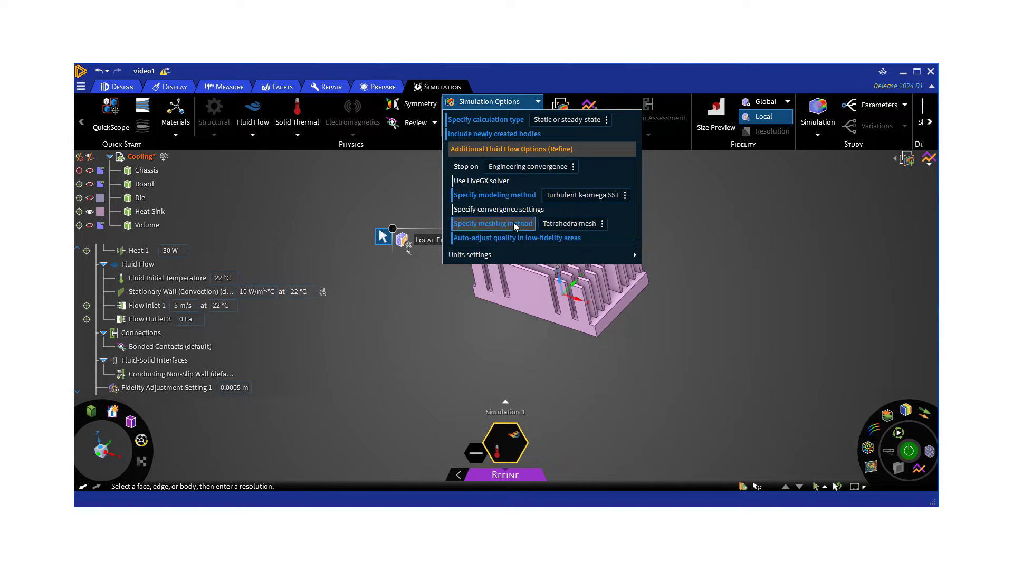
pyautogui.click(563, 225)
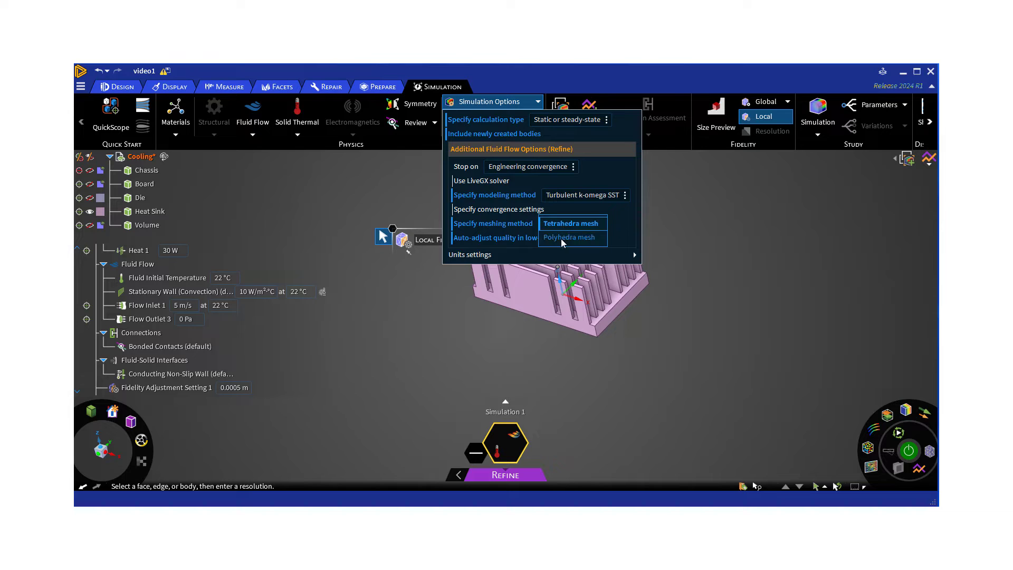
pyautogui.click(562, 238)
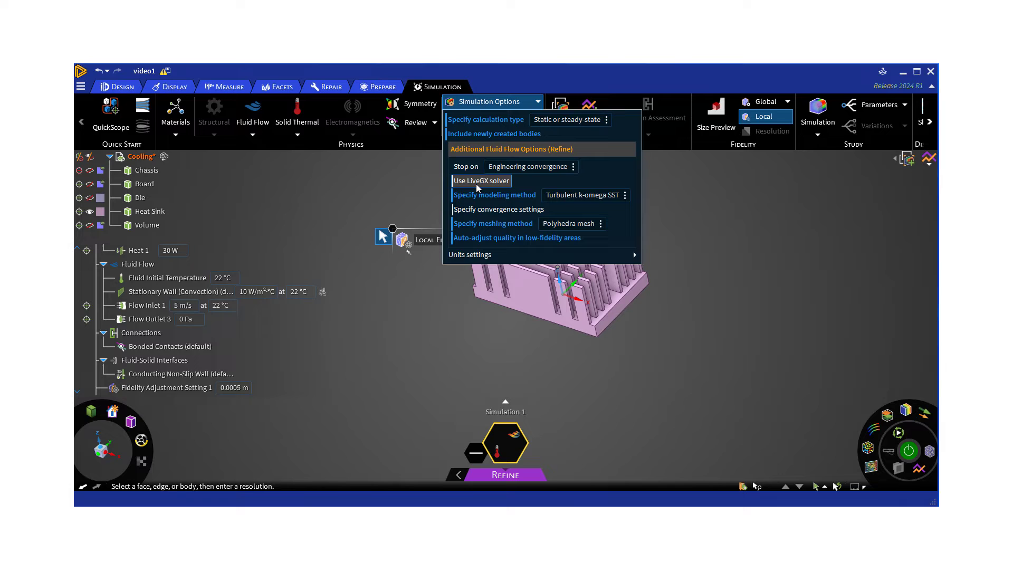
# Close Simulation Options and go to the Physics page of the program Settings.
pyautogui.click(699, 191)
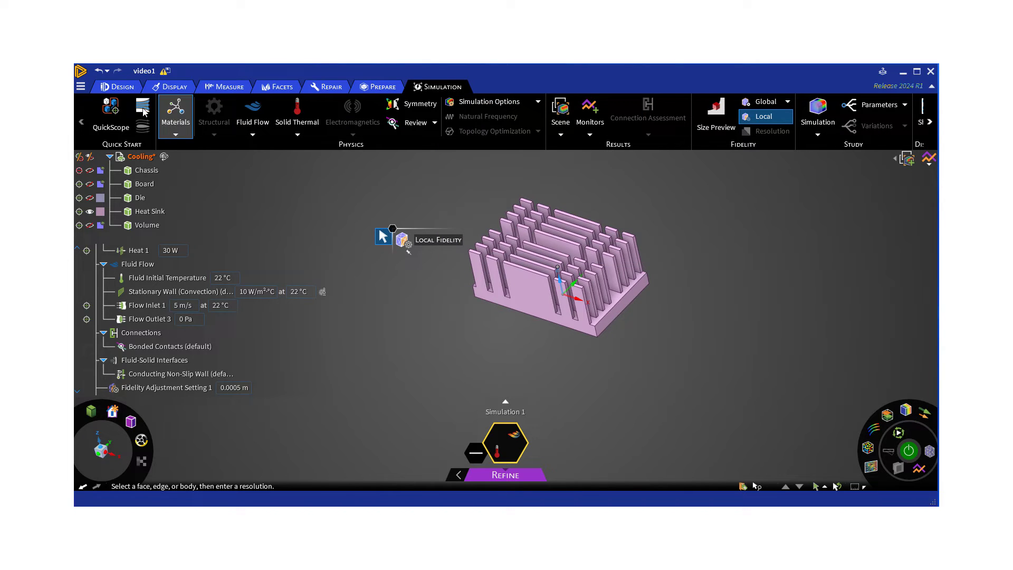
pyautogui.click(81, 87)
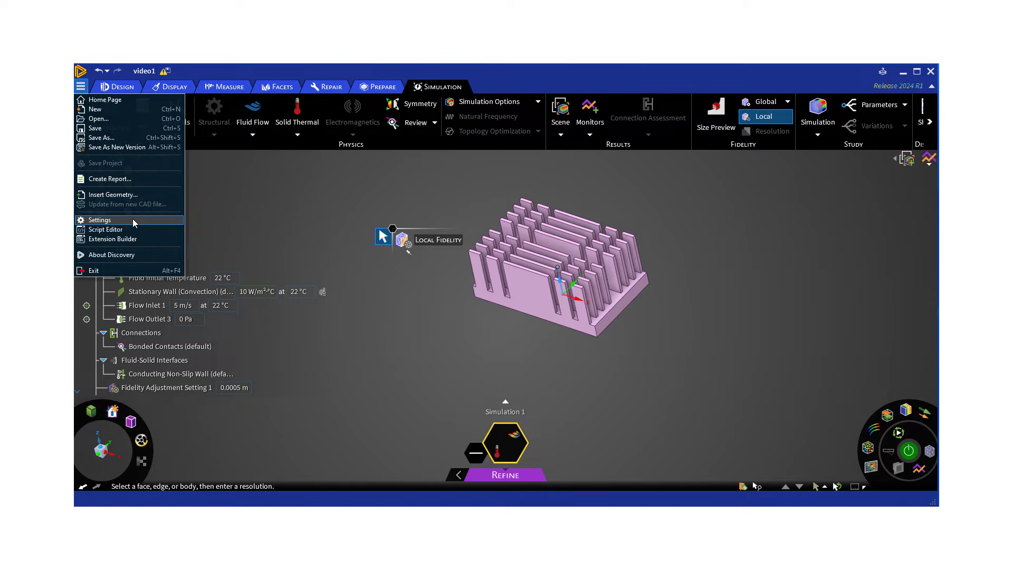
pyautogui.click(80, 87)
pyautogui.click(80, 88)
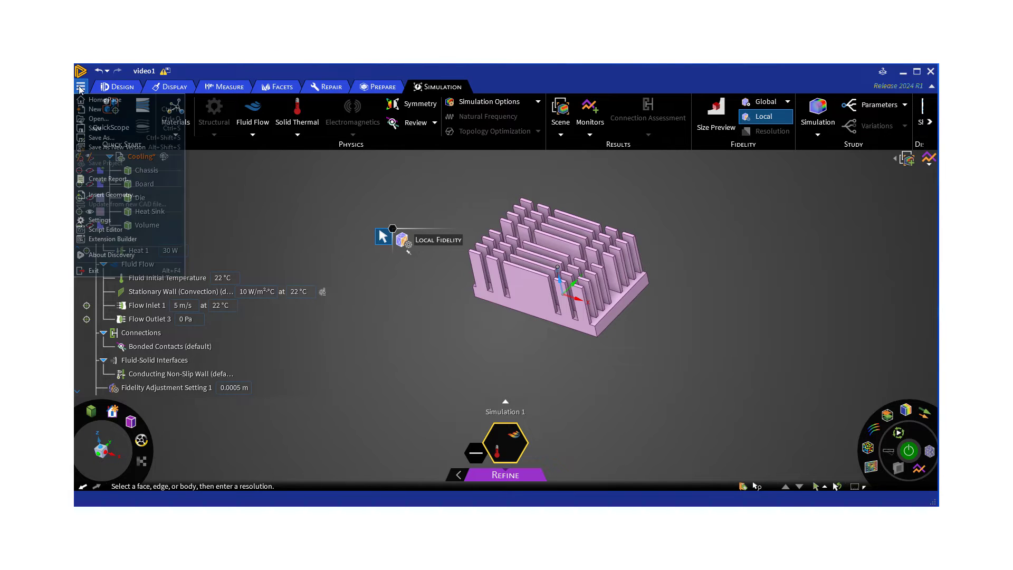
pyautogui.click(94, 222)
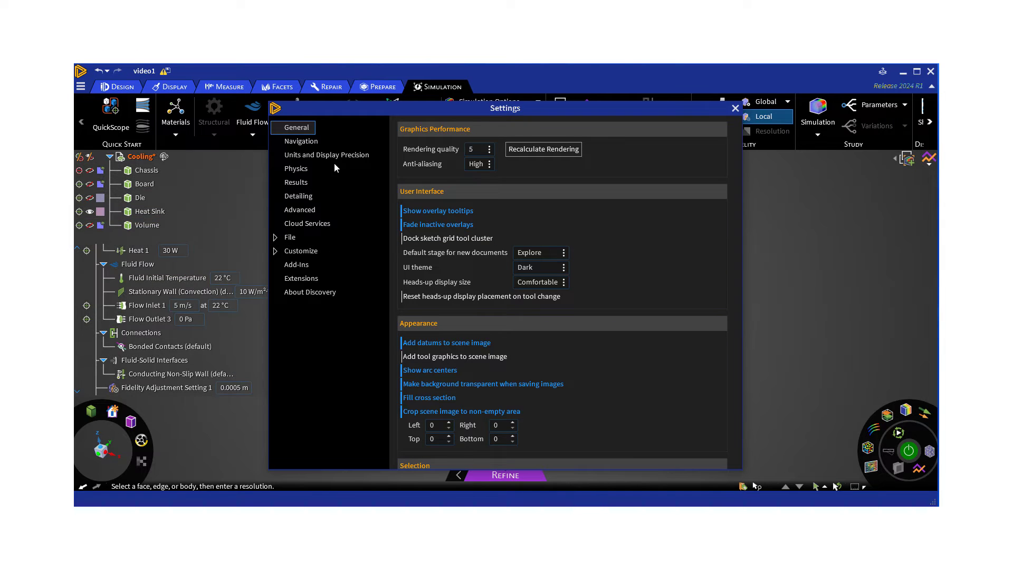
pyautogui.click(304, 173)
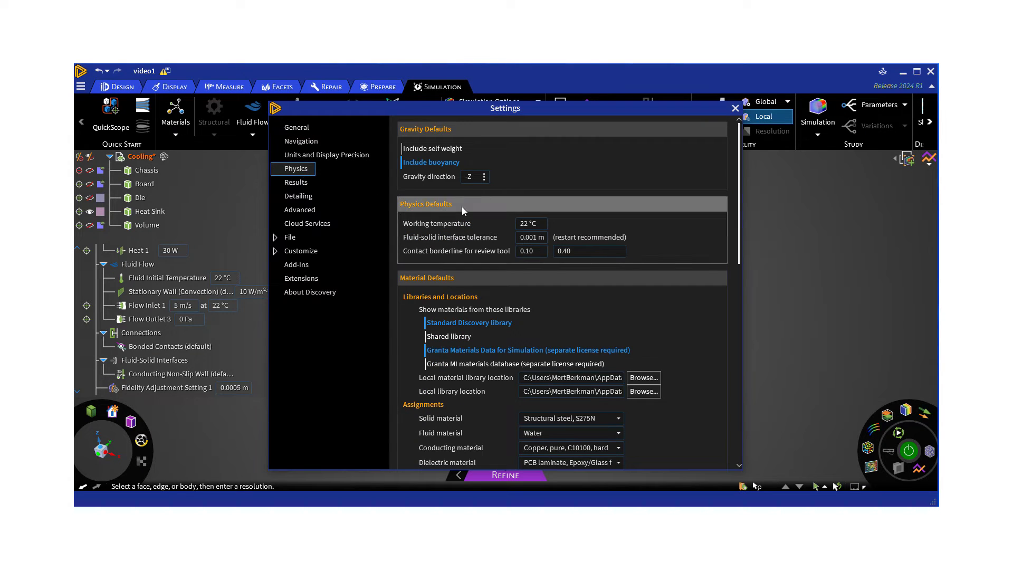
# Set the maximum number of processors to 20 cores and close Settings.
pyautogui.scroll(-5, 477, 232)
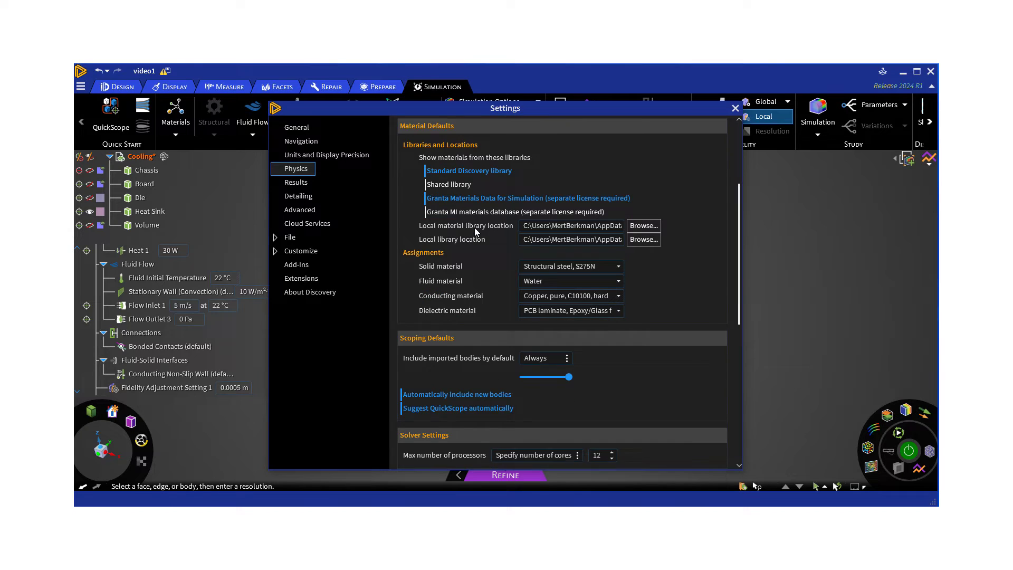
pyautogui.scroll(-2, 475, 231)
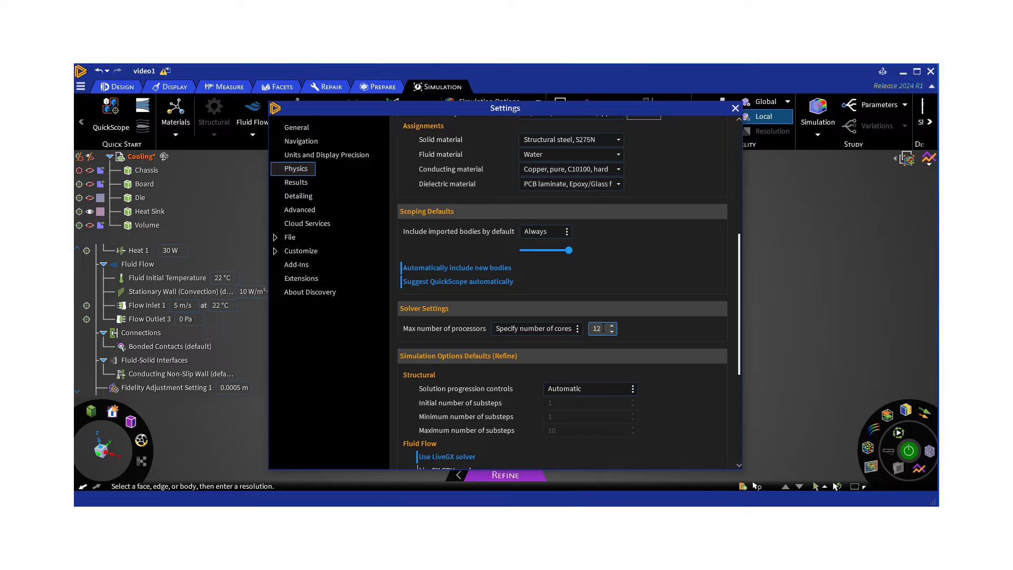
pyautogui.moveTo(603, 327); pyautogui.dragTo(595, 326)
pyautogui.write('20')
pyautogui.click(660, 272)
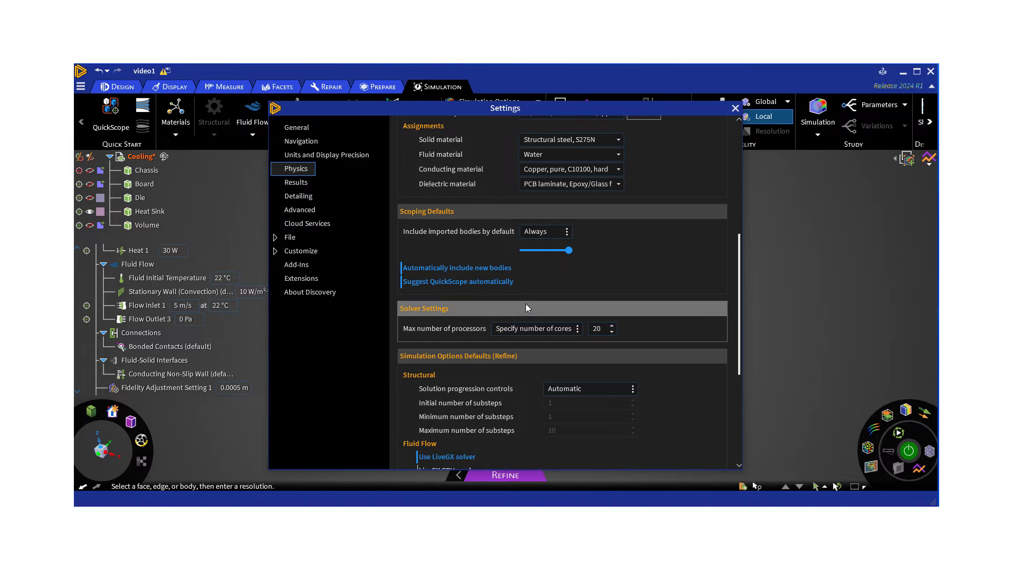
pyautogui.scroll(-3, 526, 303)
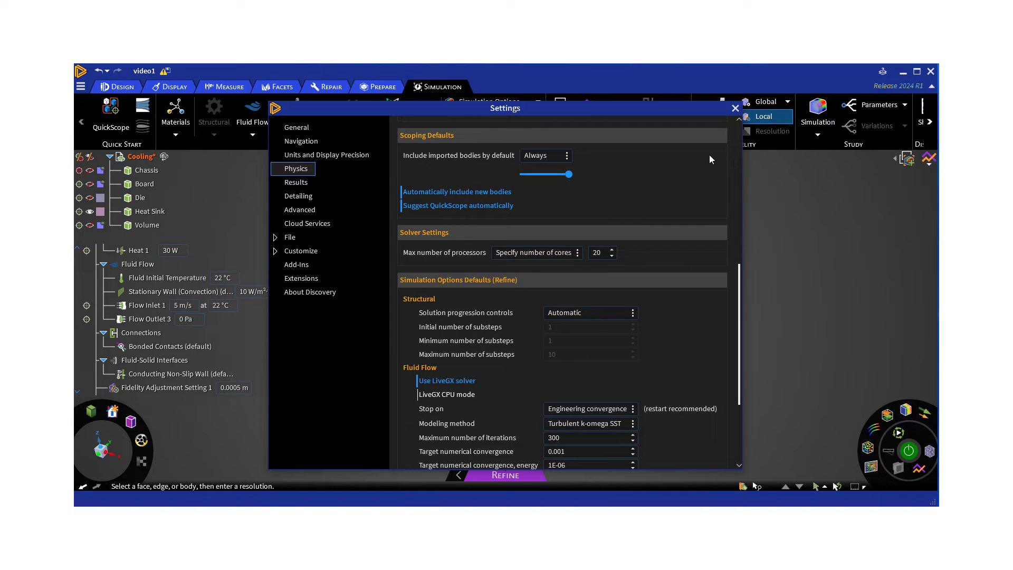
pyautogui.click(735, 107)
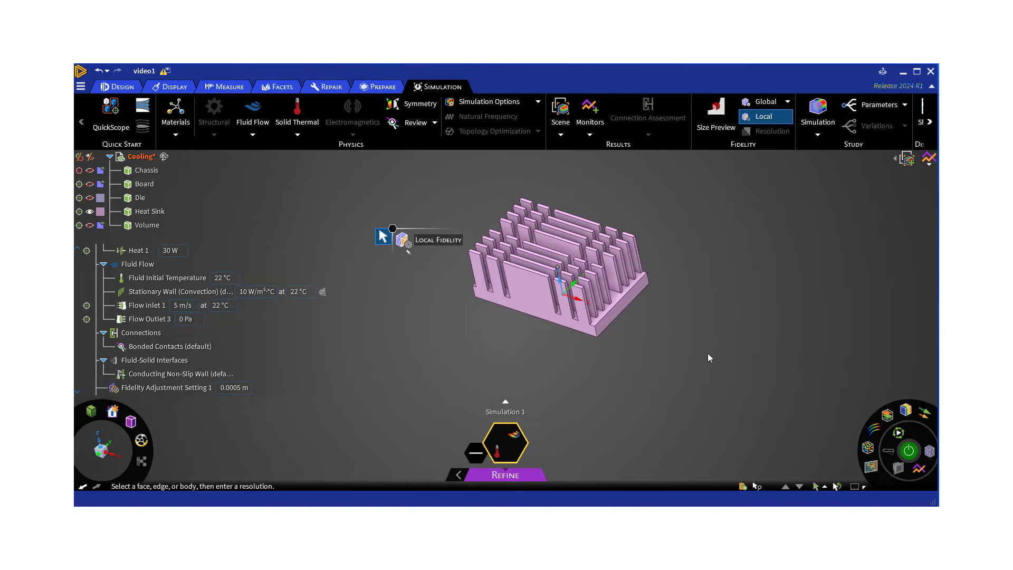
pyautogui.moveTo(488, 480)
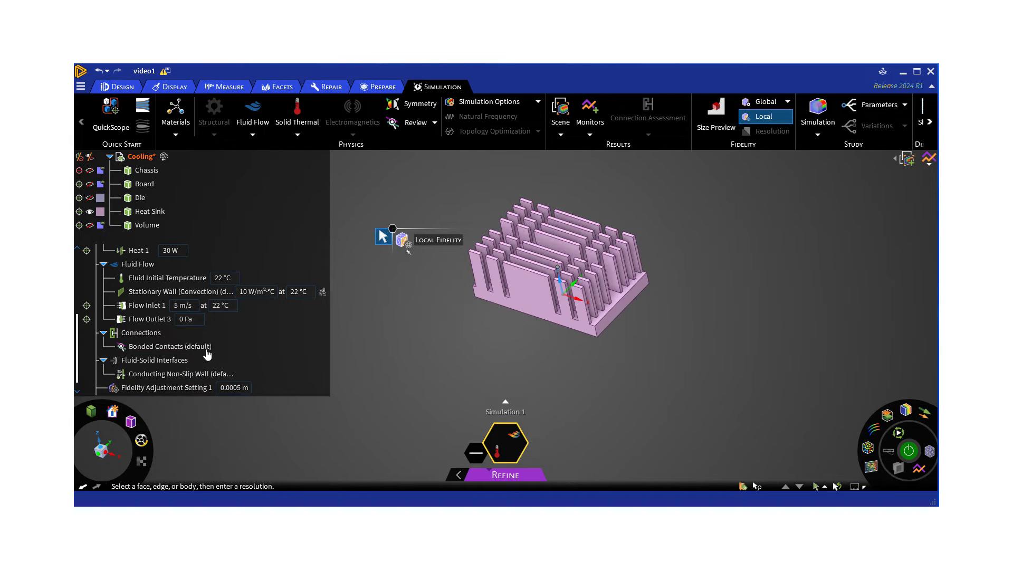
pyautogui.scroll(-1, 203, 347)
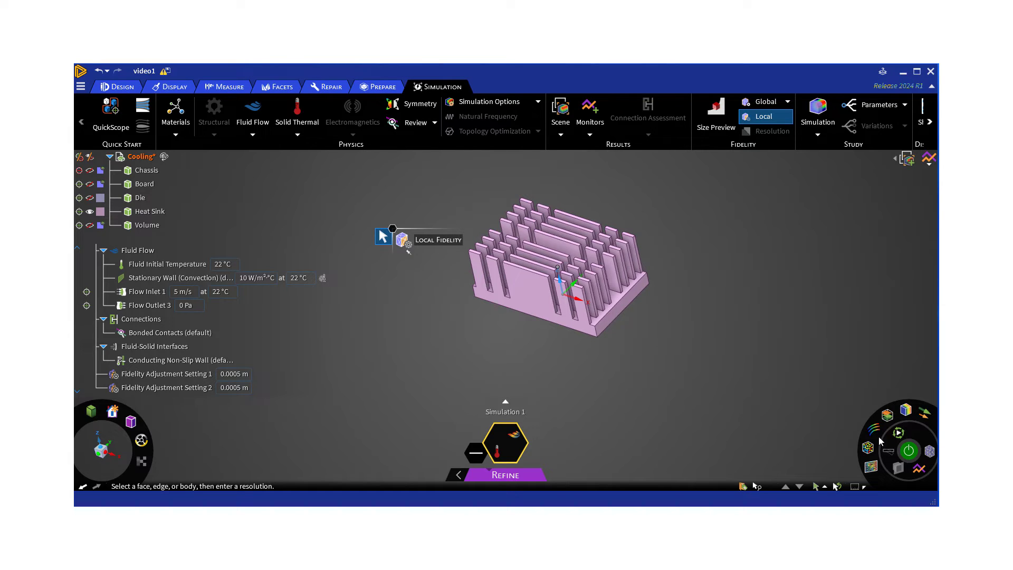
# Start the Refine solve and check the mesh: 330648 elements, 1093044 nodes.
pyautogui.click(909, 452)
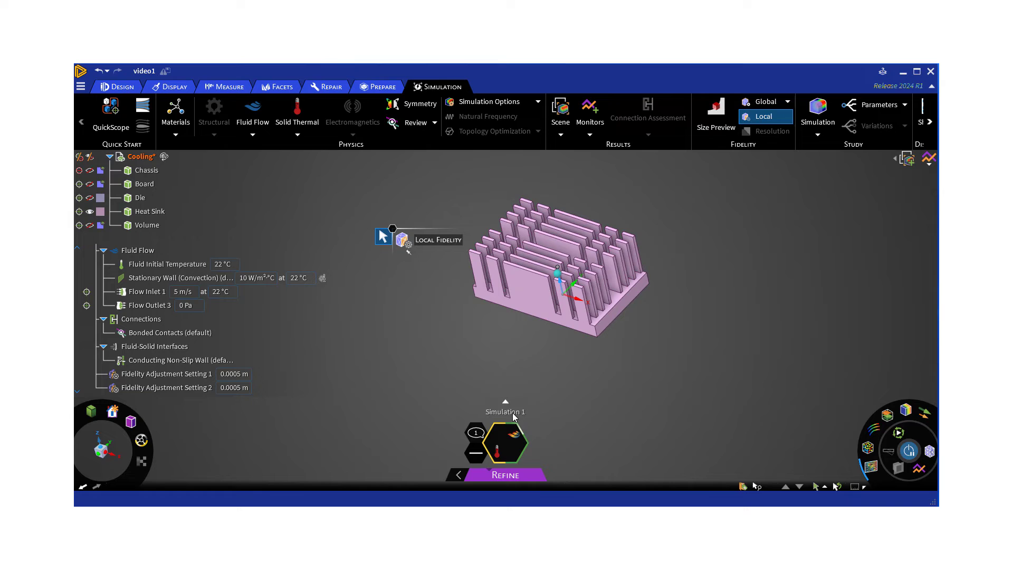
pyautogui.click(554, 314)
pyautogui.click(476, 436)
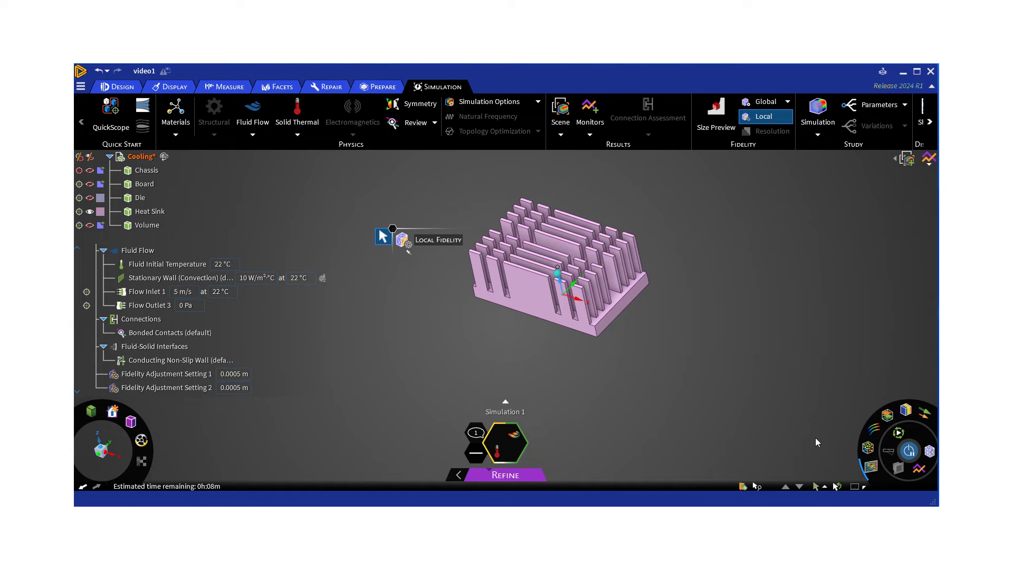
# Switch to wireframe display and show the Heat Sink body as its polyhedral mesh.
pyautogui.click(930, 453)
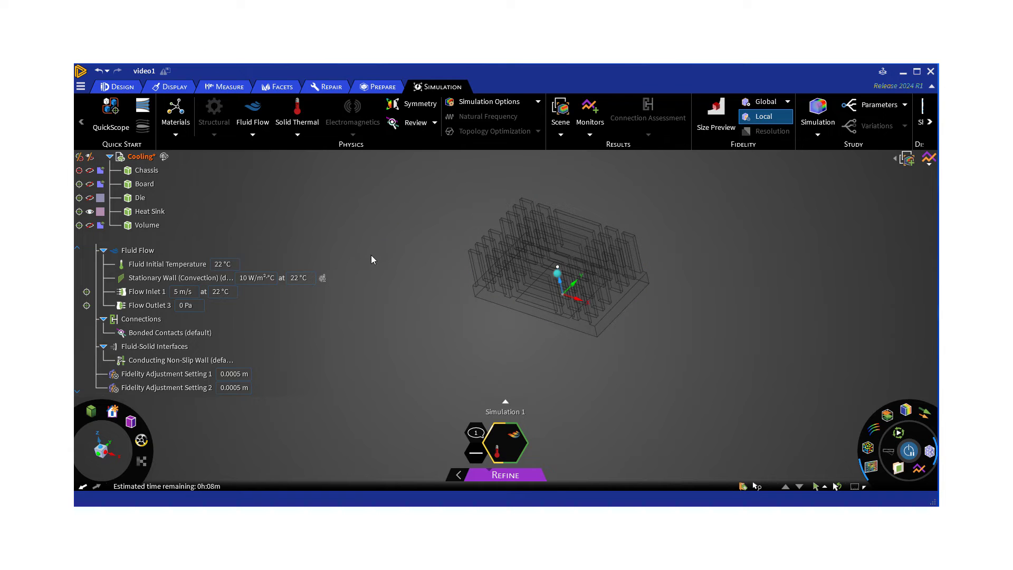
pyautogui.click(106, 212)
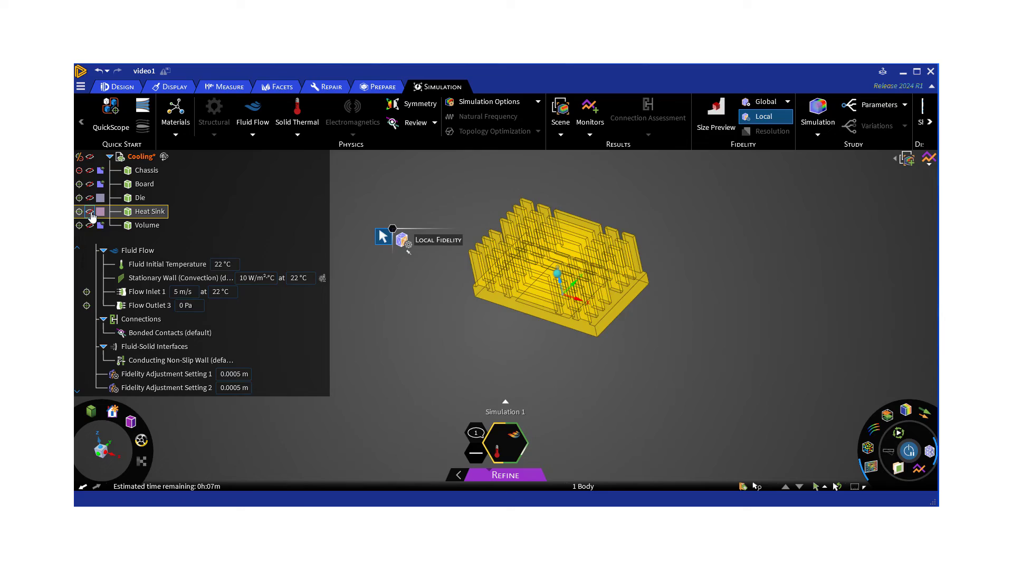
pyautogui.click(91, 212)
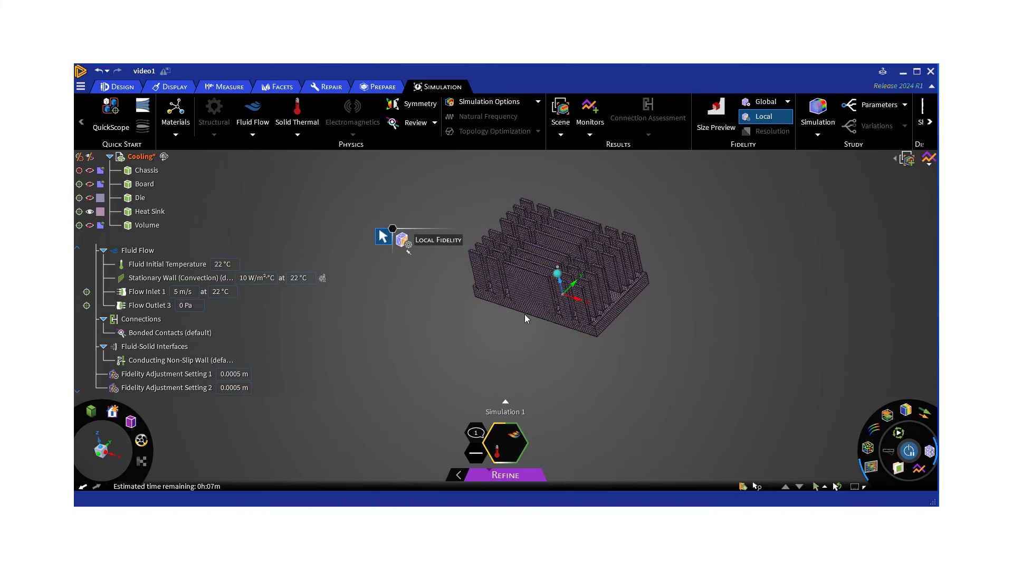
# Zoom and orbit to inspect the heat sink mesh from above and from the side.
pyautogui.scroll(5, 524, 315)
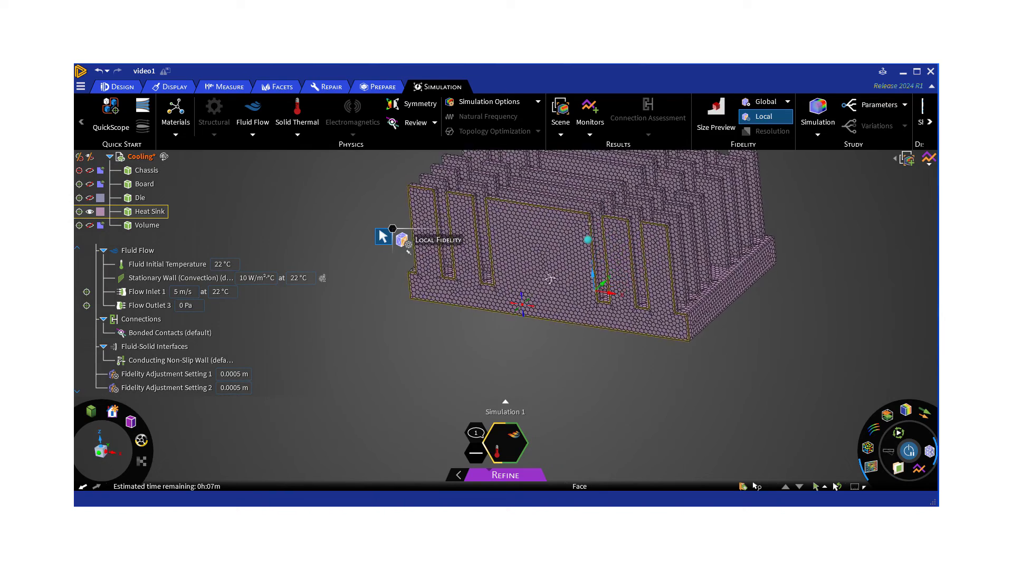
pyautogui.moveTo(551, 280); pyautogui.dragTo(615, 301, button='middle')
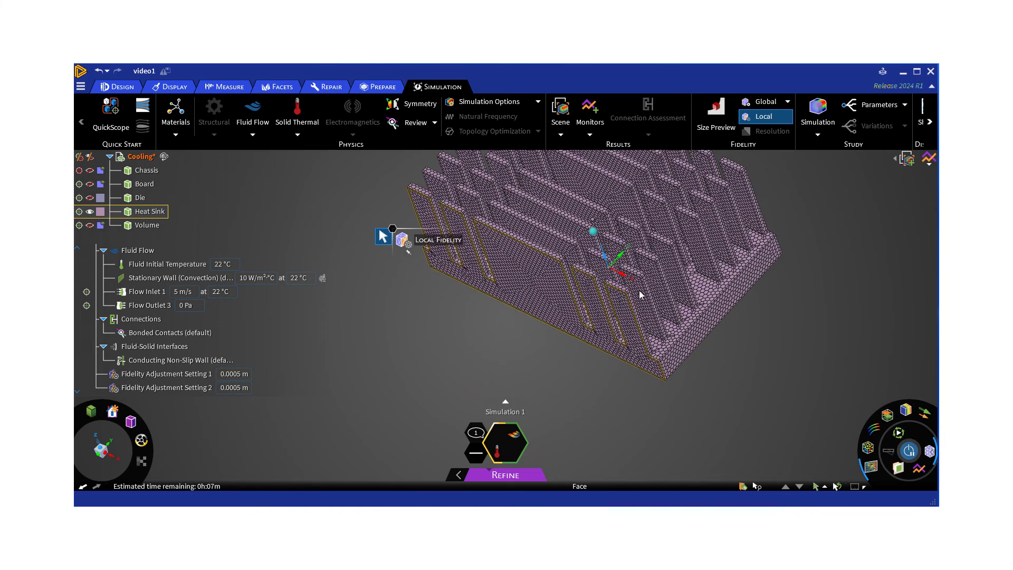
pyautogui.scroll(5, 599, 296)
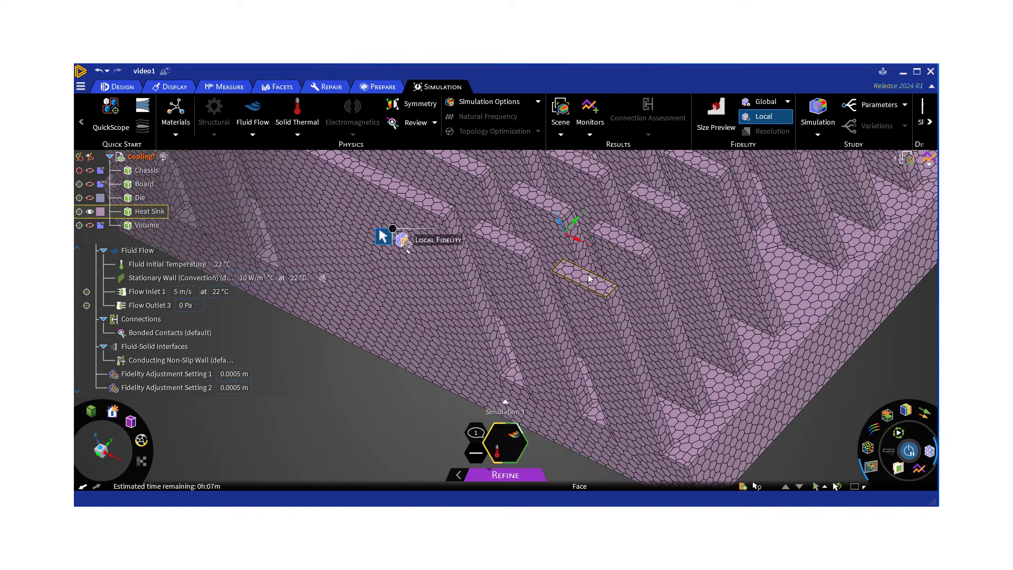
pyautogui.scroll(-6, 576, 293)
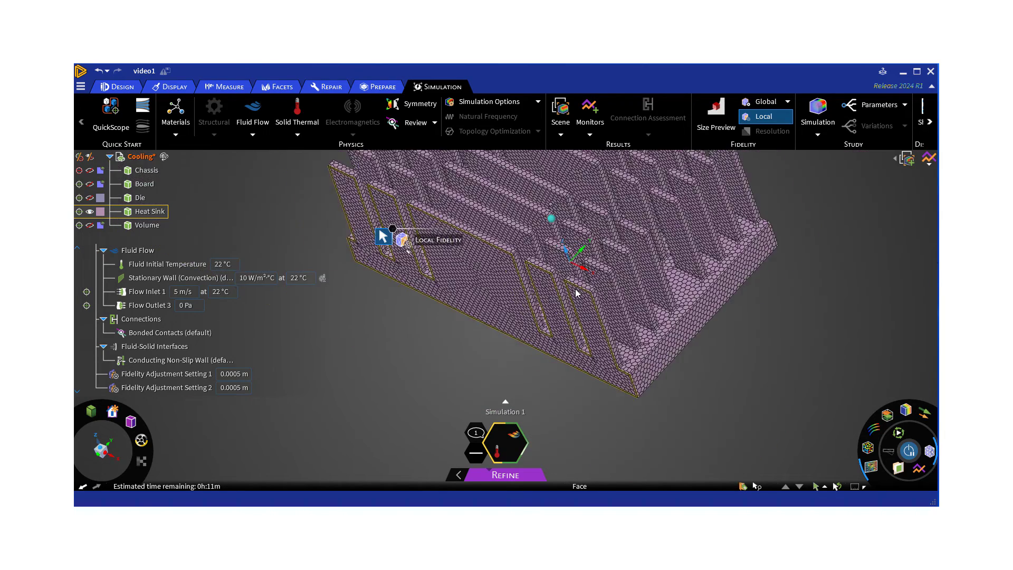
pyautogui.moveTo(553, 285); pyautogui.dragTo(622, 277, button='middle')
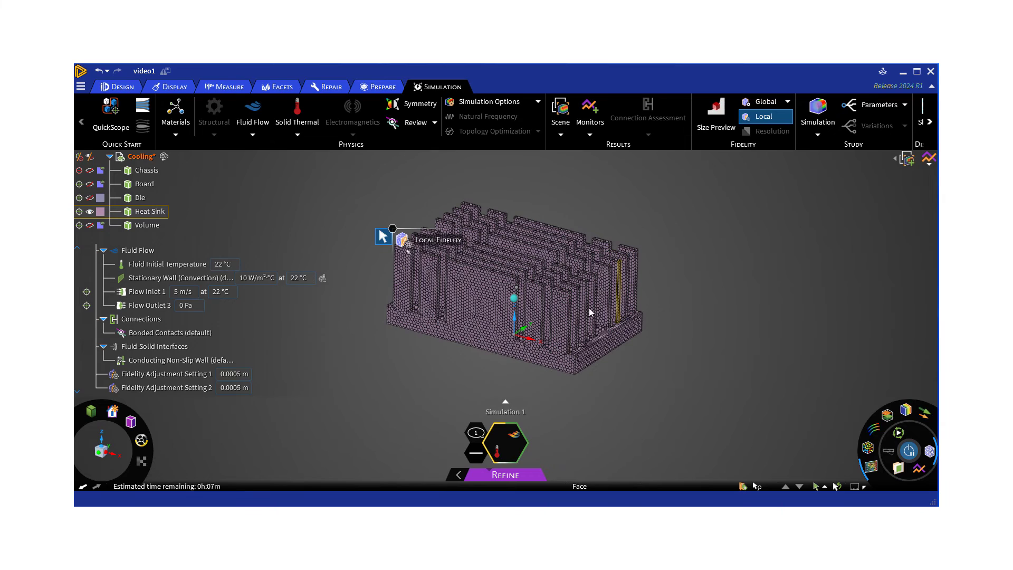
# Show the meshed fluid Volume and orbit to bring its circular opening into view.
pyautogui.click(90, 225)
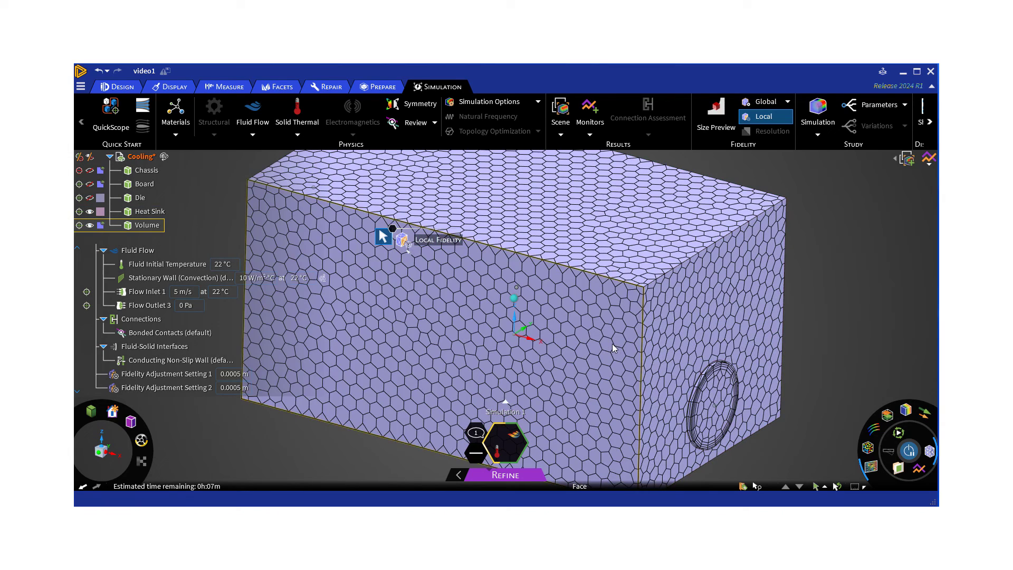
pyautogui.scroll(-5, 615, 348)
pyautogui.scroll(5, 665, 397)
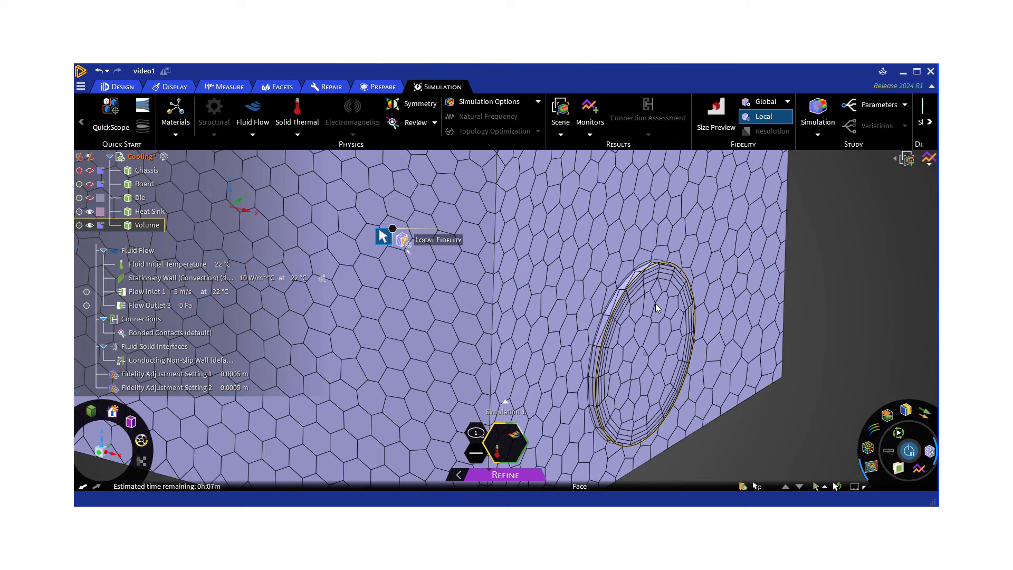
pyautogui.scroll(-6, 655, 307)
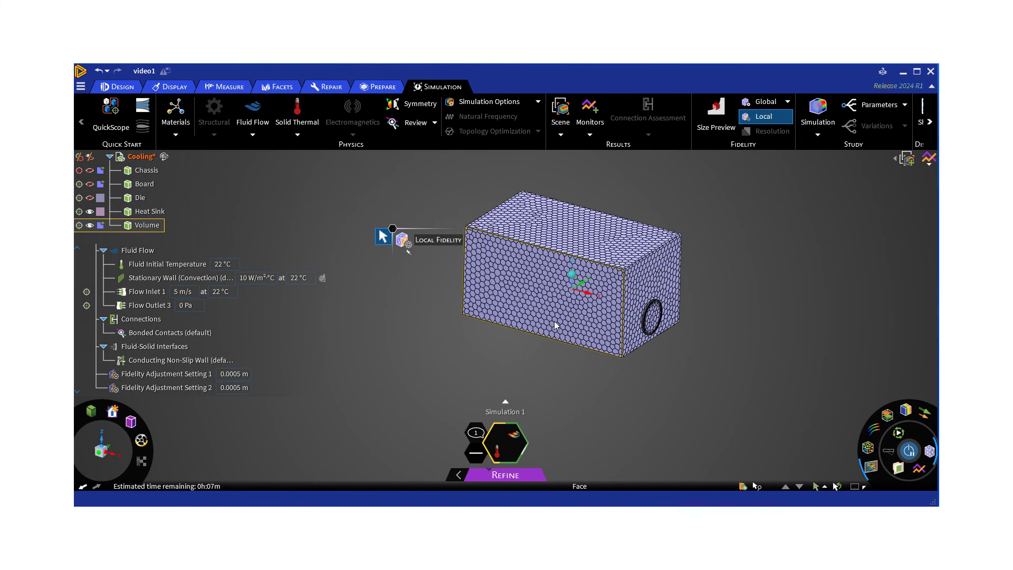
pyautogui.moveTo(656, 314); pyautogui.dragTo(678, 339, button='middle')
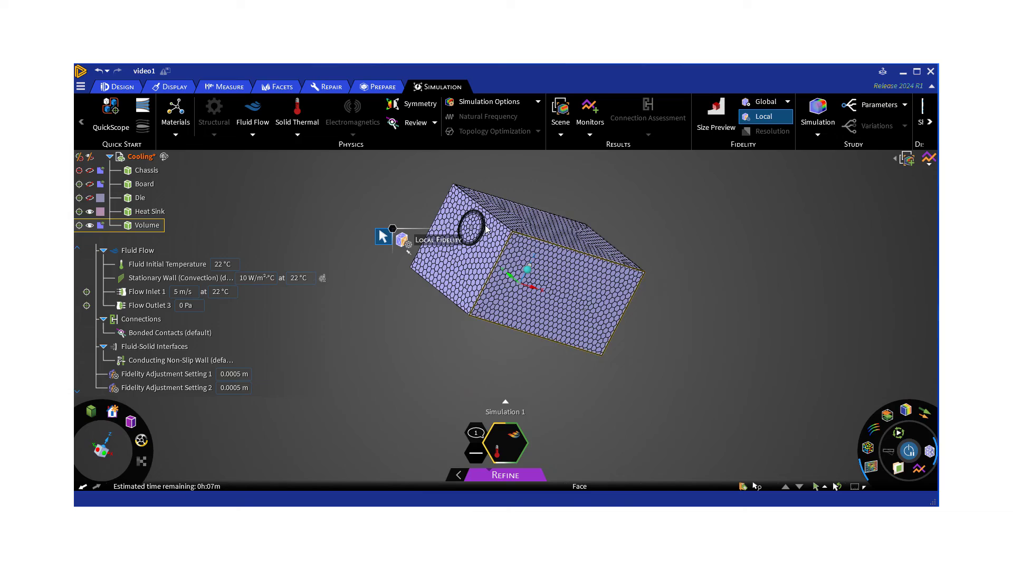
# Zoom and orbit the meshed box to face its long front side.
pyautogui.scroll(5, 476, 212)
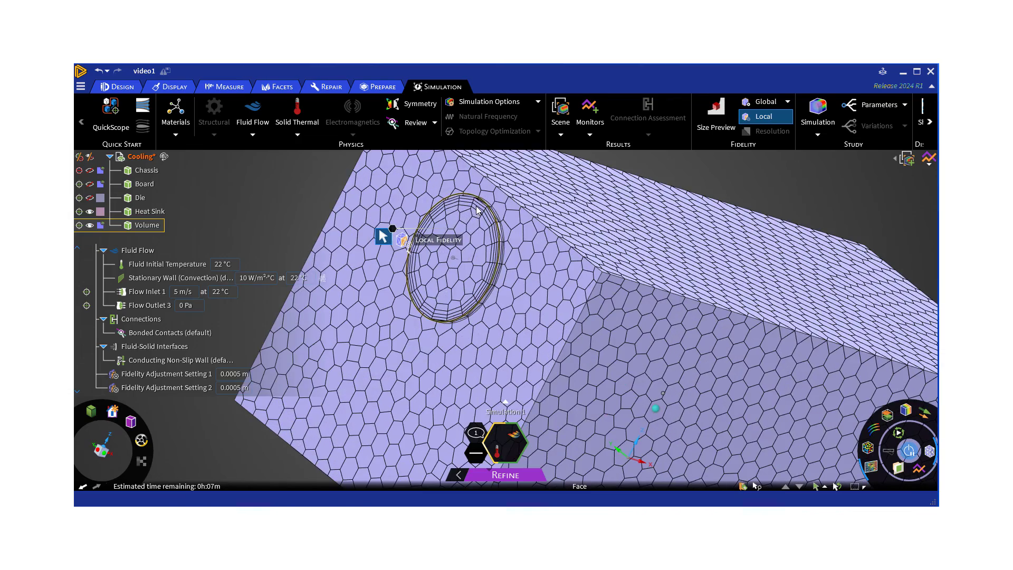
pyautogui.scroll(3, 478, 211)
pyautogui.scroll(-8, 478, 210)
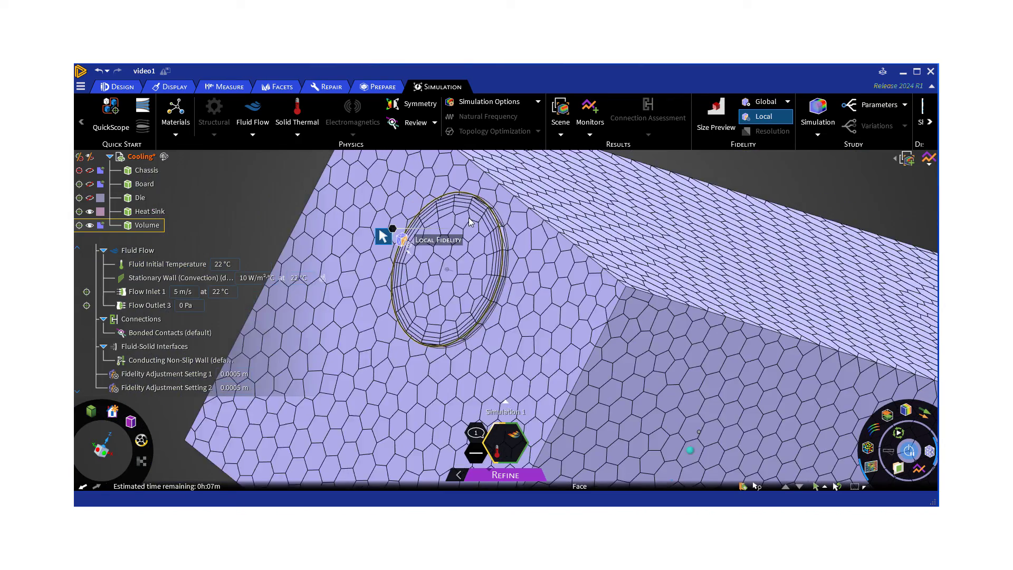
pyautogui.moveTo(589, 291); pyautogui.dragTo(511, 312, button='middle')
pyautogui.scroll(-3, 511, 312)
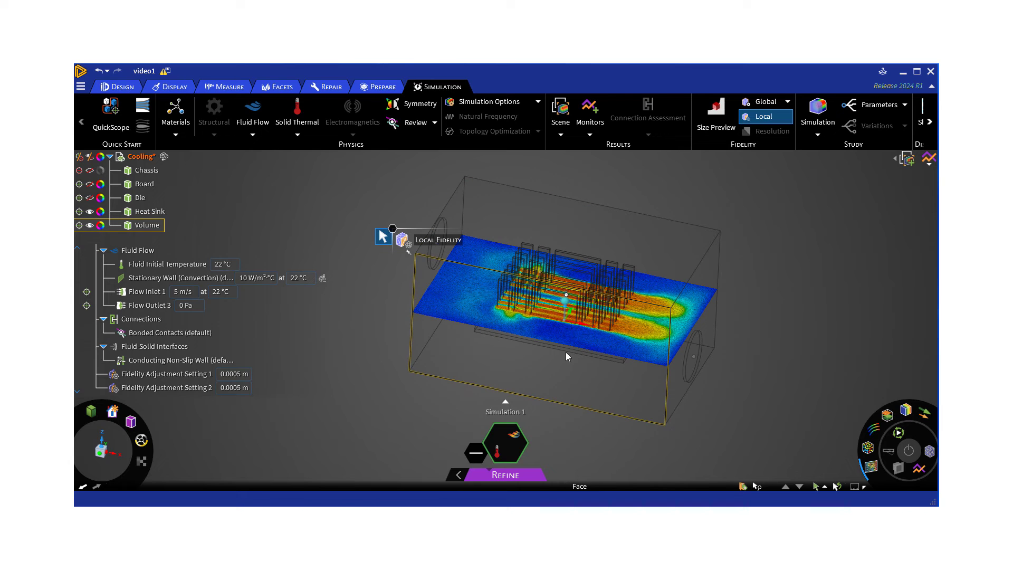
# Hide the temperature plane, return to shaded display, and apply volume temperature contours (22–155 °C).
pyautogui.click(869, 473)
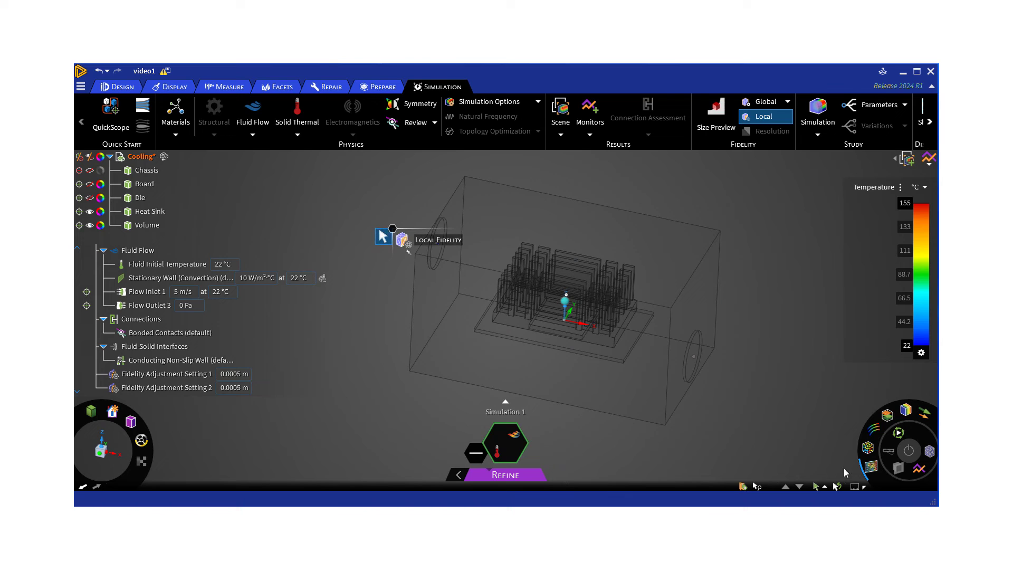
pyautogui.click(871, 468)
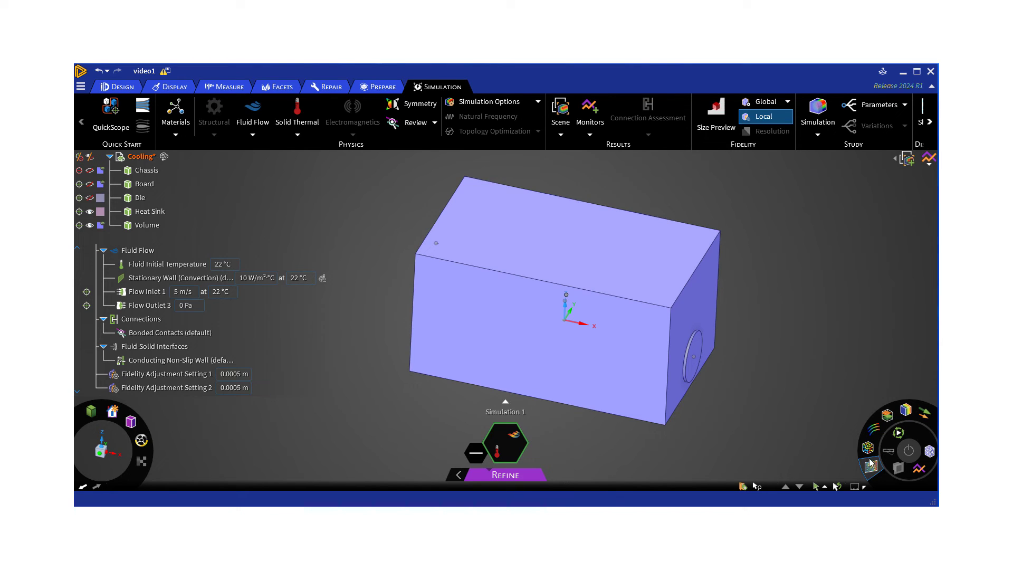
pyautogui.click(906, 410)
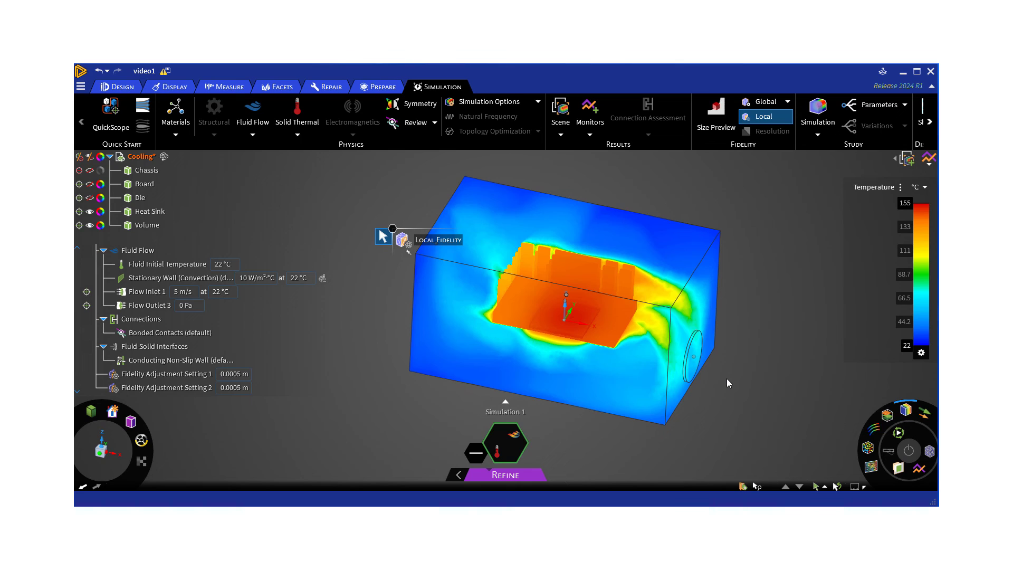
pyautogui.moveTo(487, 481)
# Scroll the ribbon to the Transfer group and send the solved model to Fluent.
pyautogui.click(930, 122)
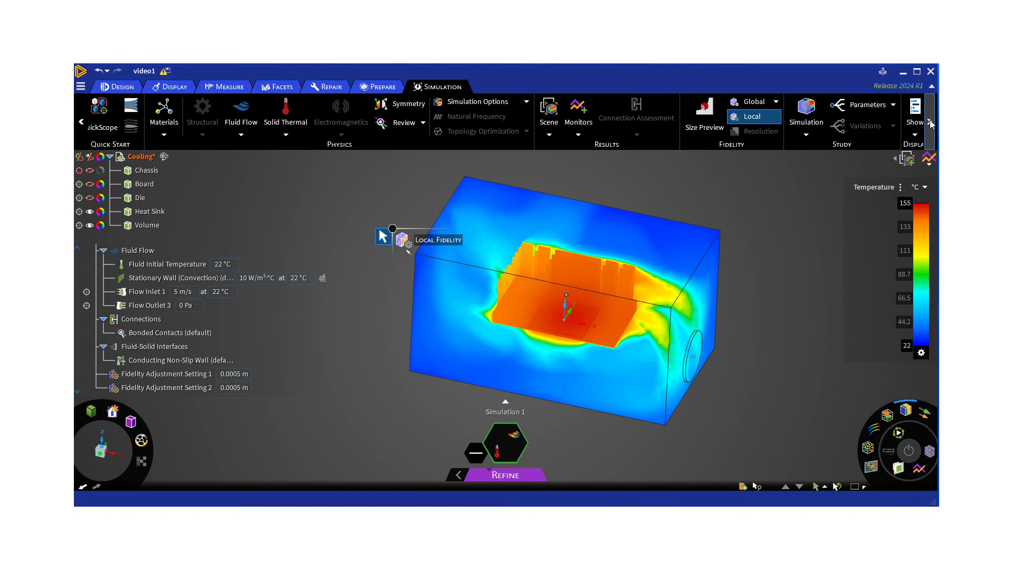
pyautogui.click(930, 123)
pyautogui.click(930, 123)
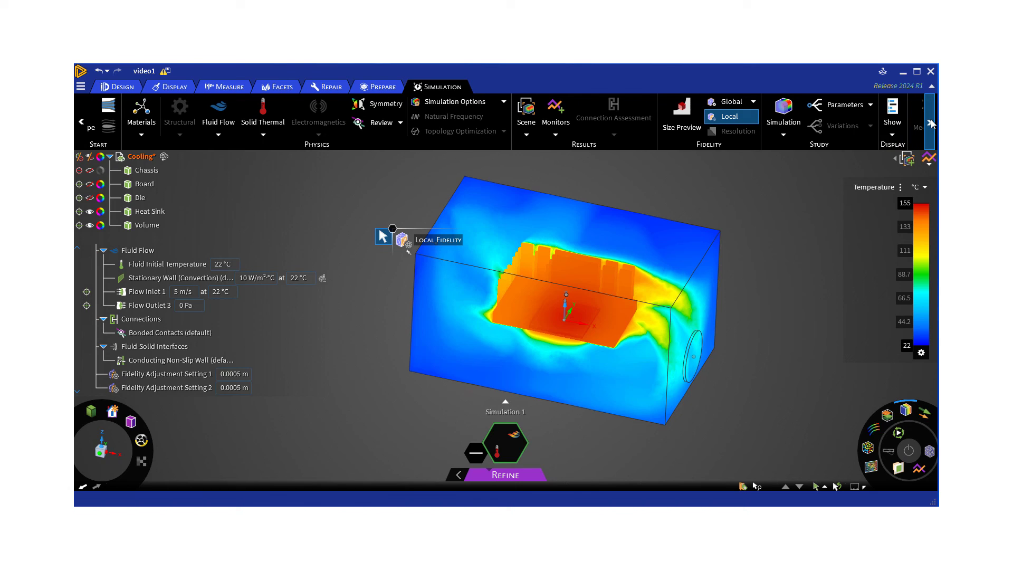
pyautogui.click(930, 123)
pyautogui.click(930, 123)
pyautogui.click(931, 123)
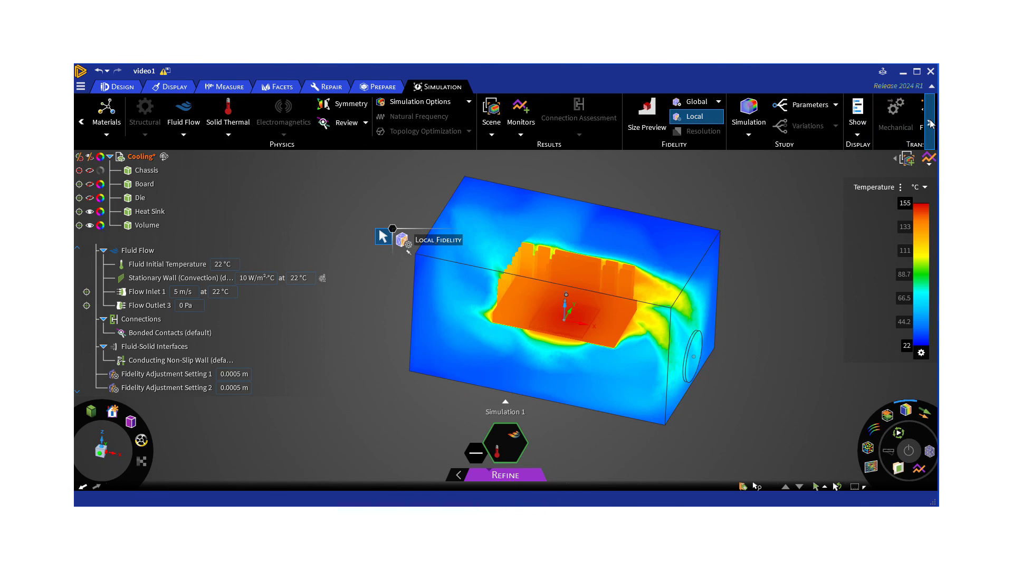
pyautogui.click(931, 123)
pyautogui.click(930, 123)
pyautogui.click(931, 123)
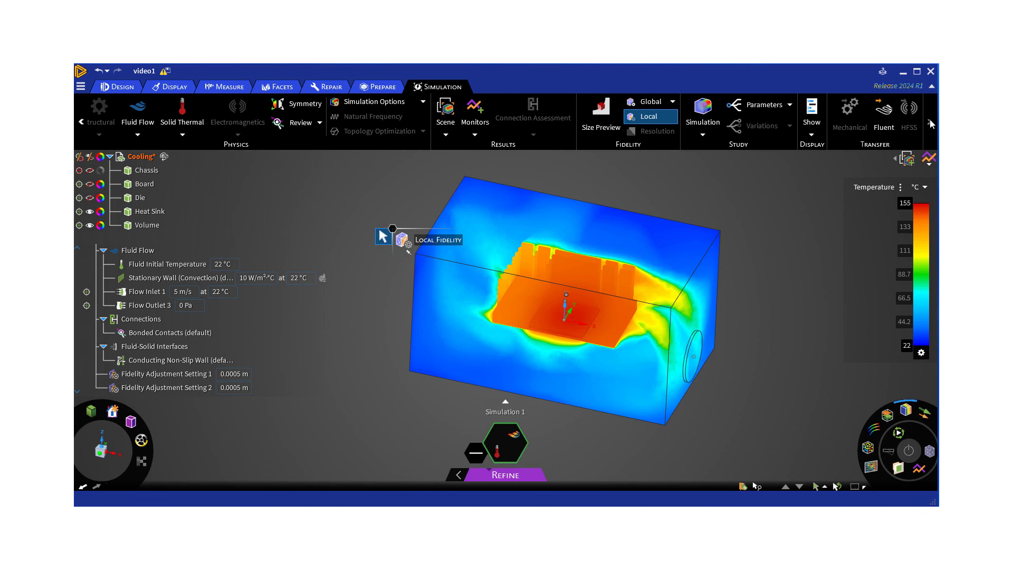
pyautogui.click(885, 113)
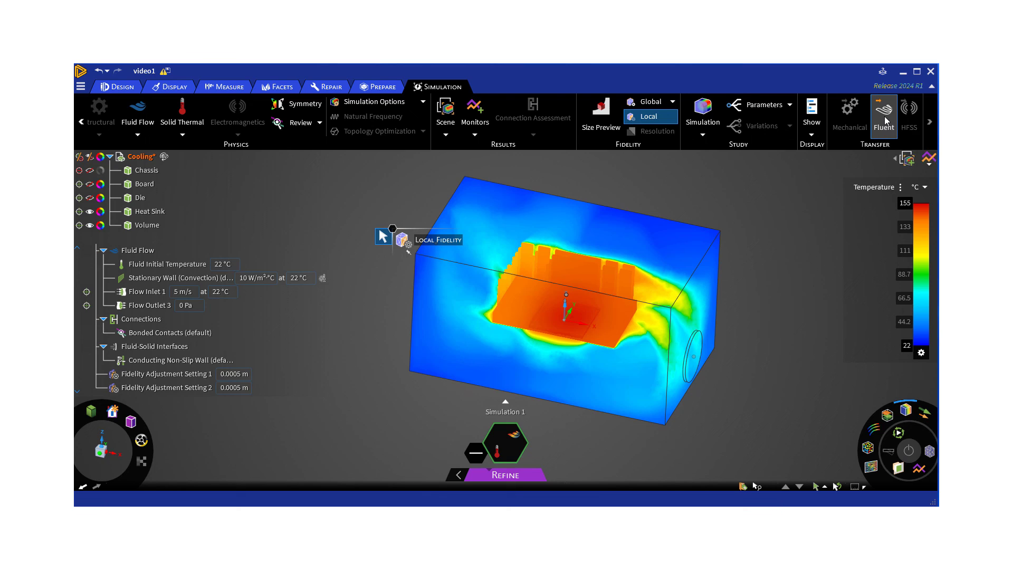